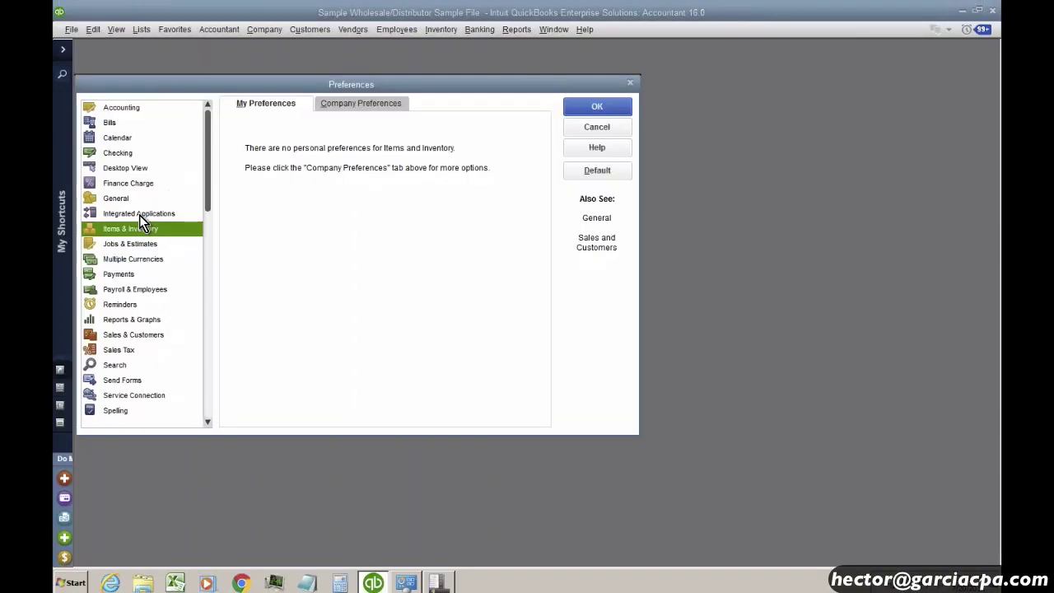
Check Enable barcode scanning on the Barcodes tab of Advanced Inventory Settings.
click(369, 107)
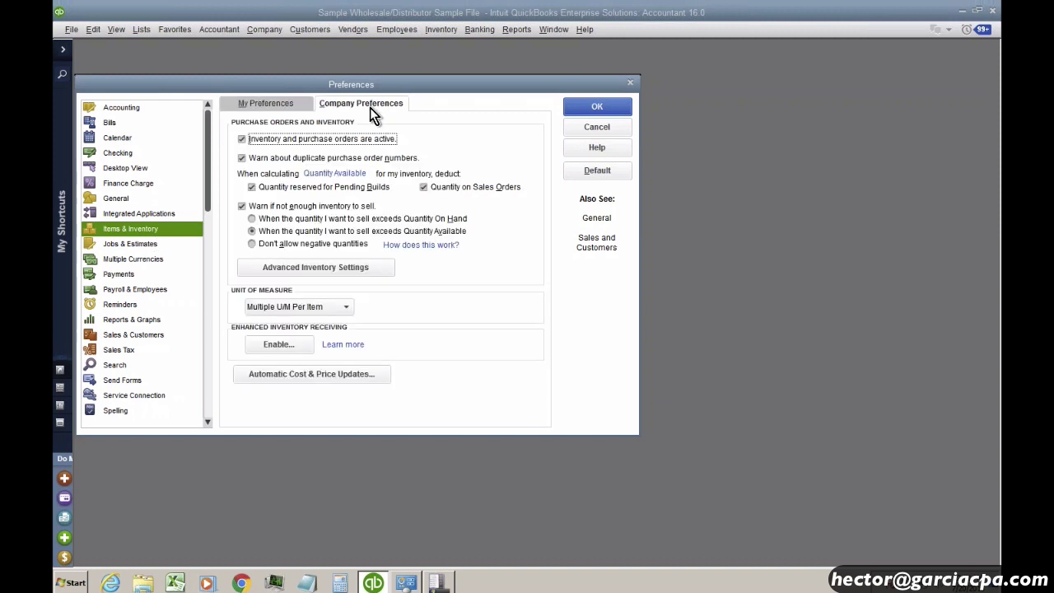
click(305, 271)
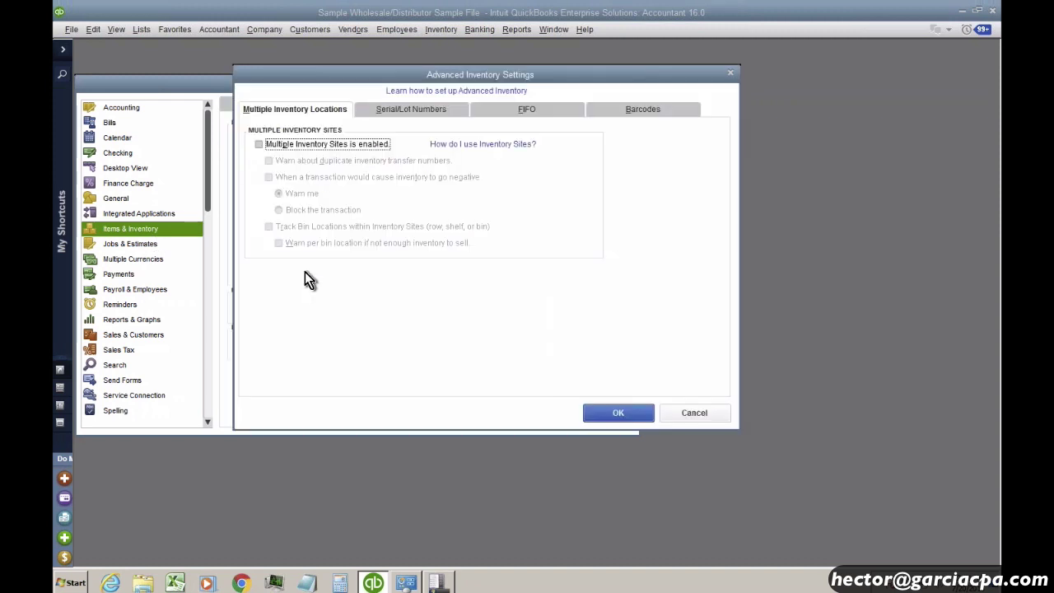
click(608, 115)
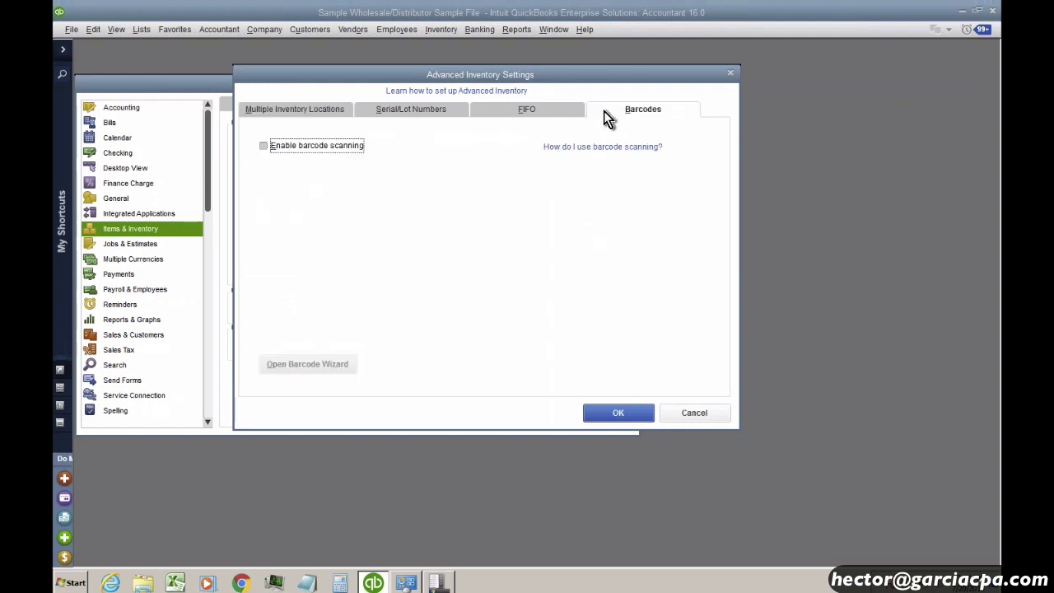
click(328, 149)
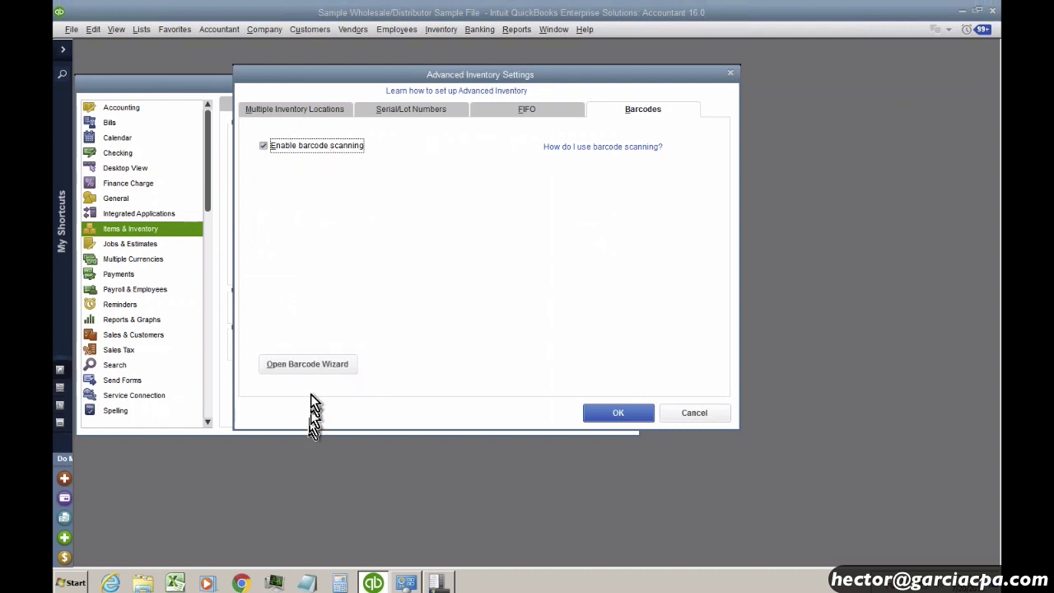
Review the Barcode Wizard's barcode sources, keep 'I don't currently track barcodes', and close all setup windows.
click(315, 373)
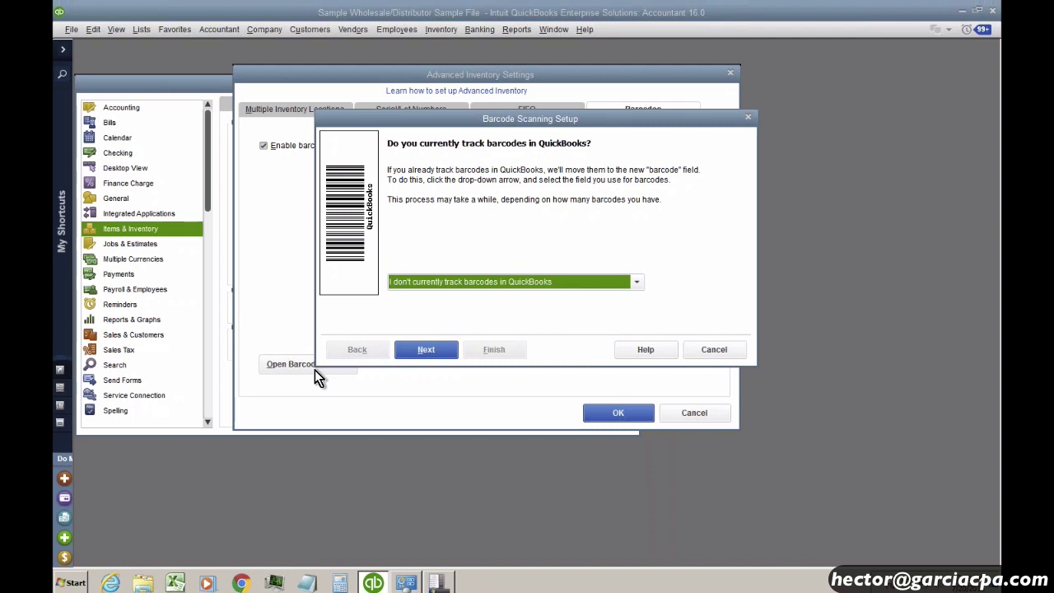
click(424, 283)
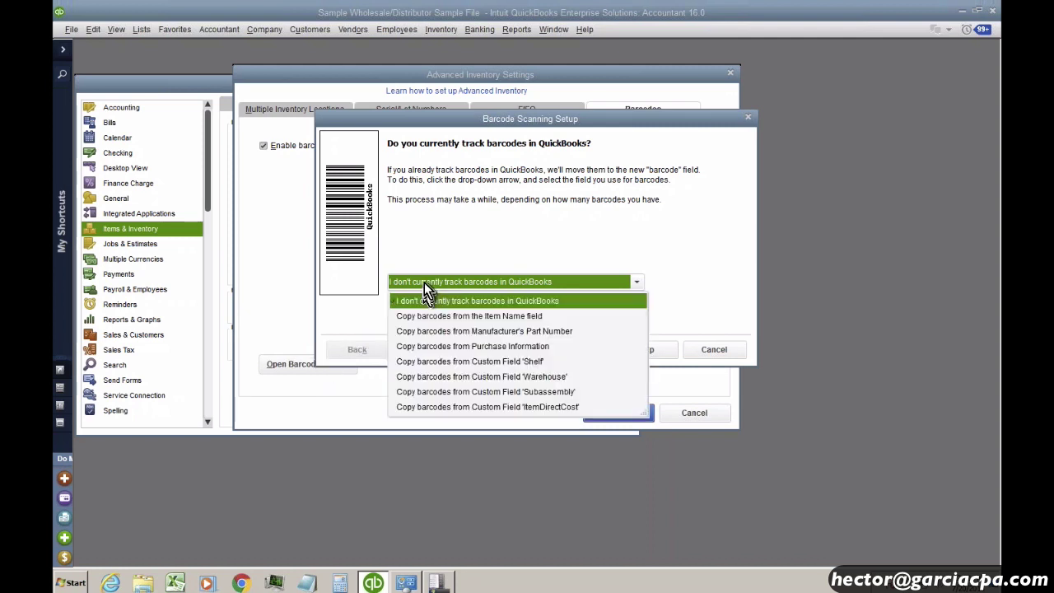
click(633, 282)
click(716, 353)
click(698, 411)
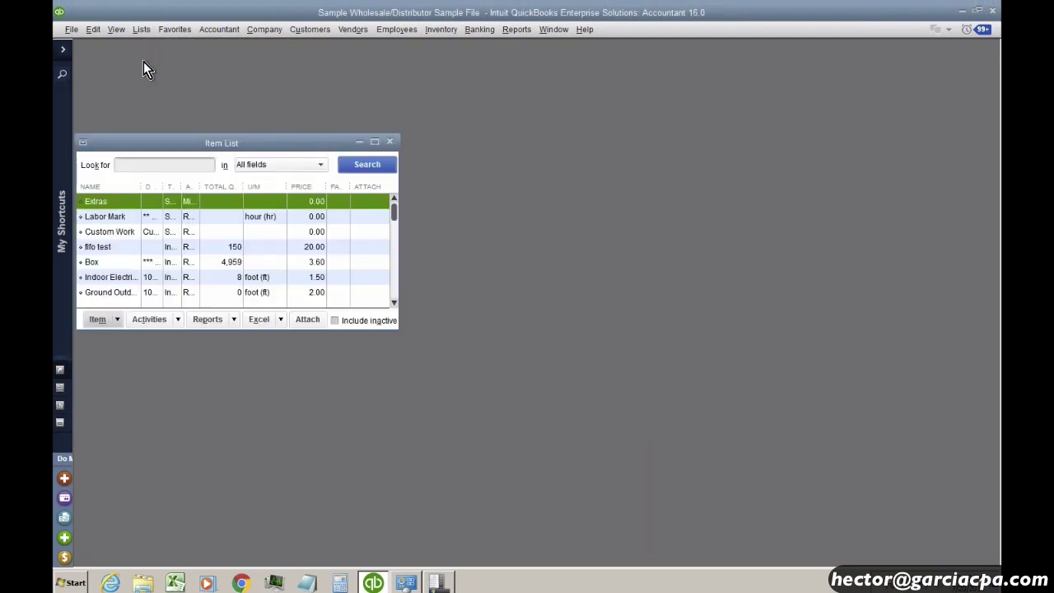
From item 5030-04-02's Custom Fields, define a new in-use item field labelled BARCODE.
double_click(284, 144)
double_click(105, 239)
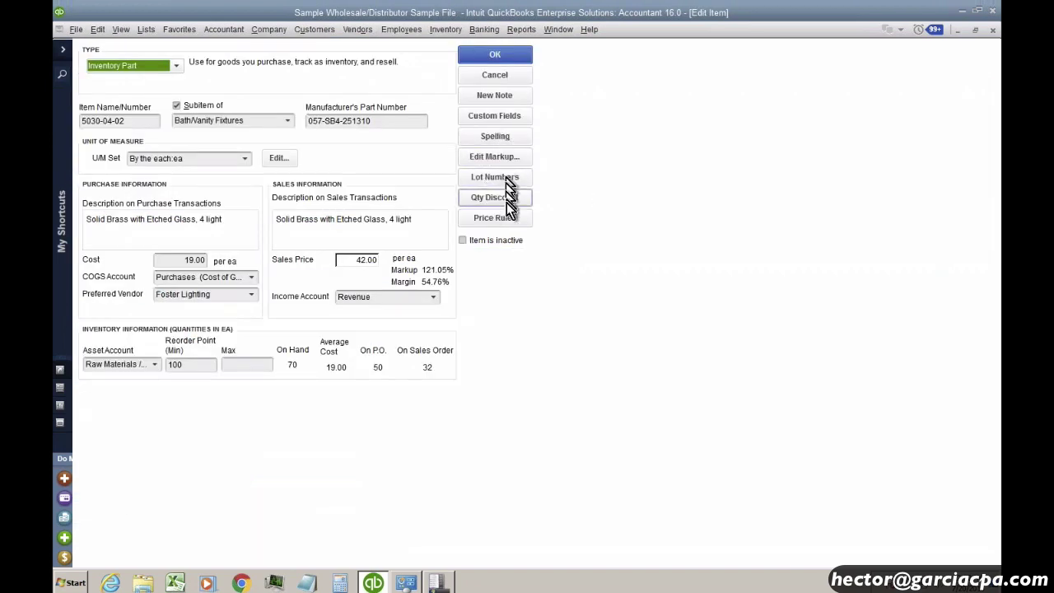
click(504, 115)
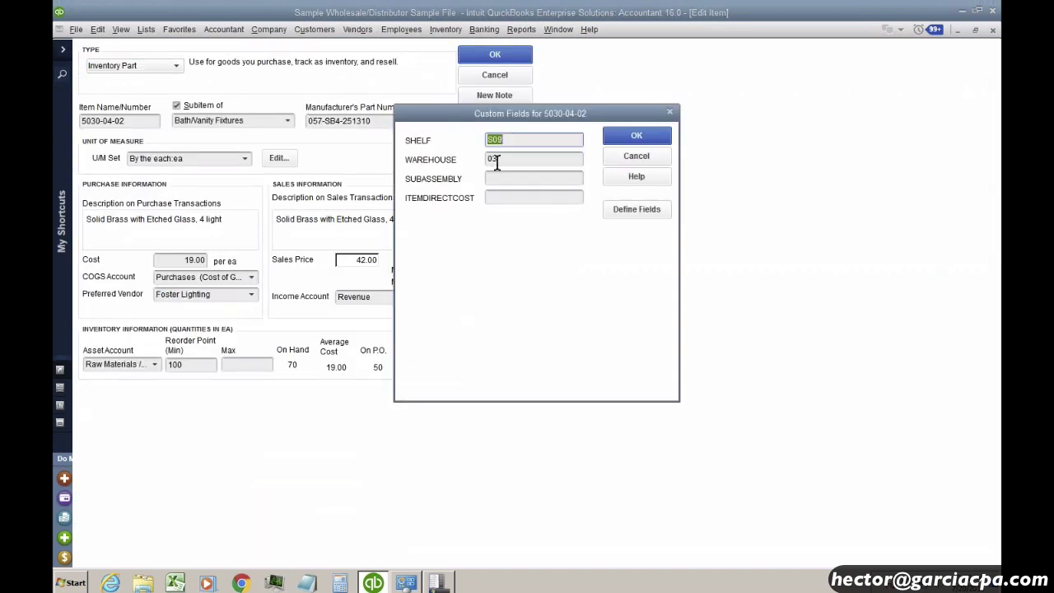
click(624, 212)
click(352, 219)
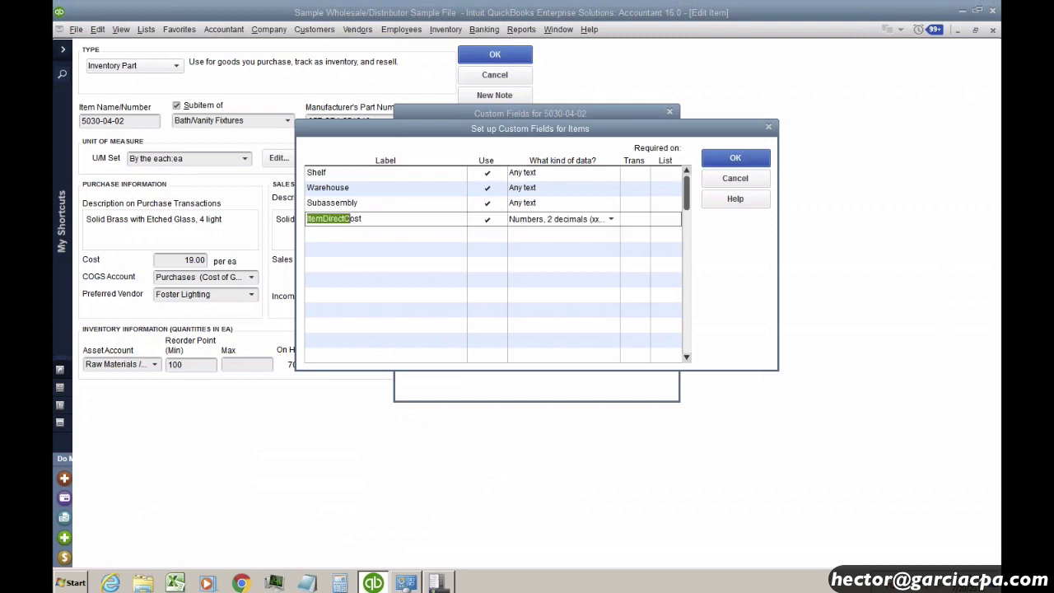
click(347, 234)
text(br)
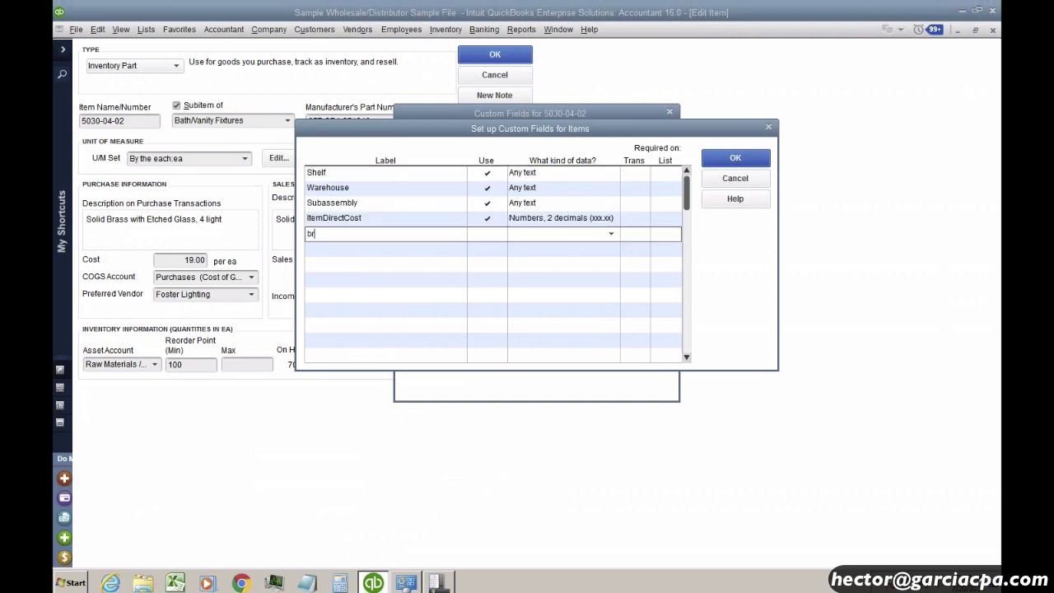
text(BARCODE)
key(Tab)
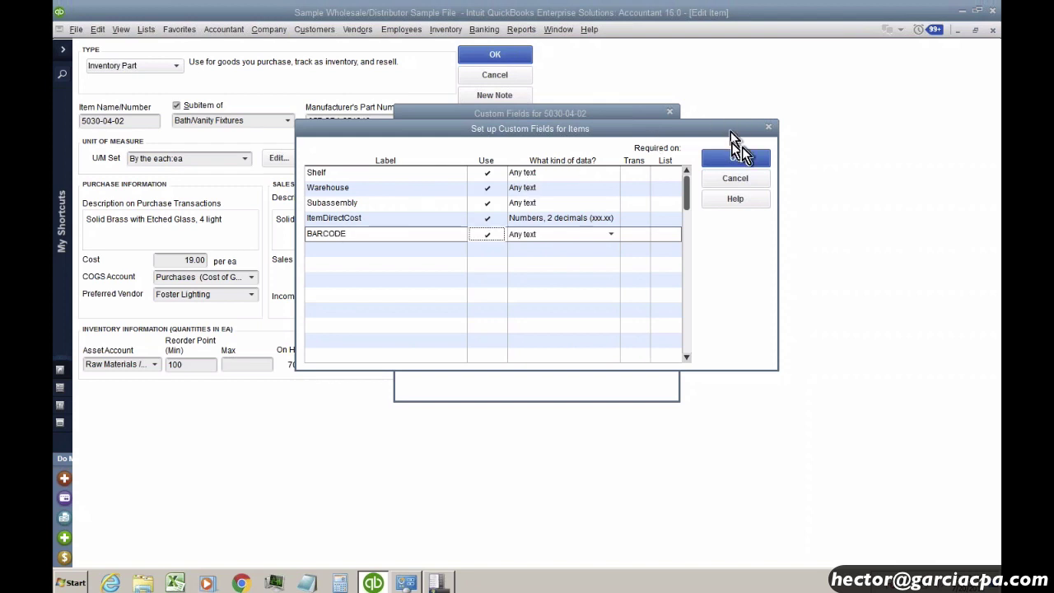
click(741, 158)
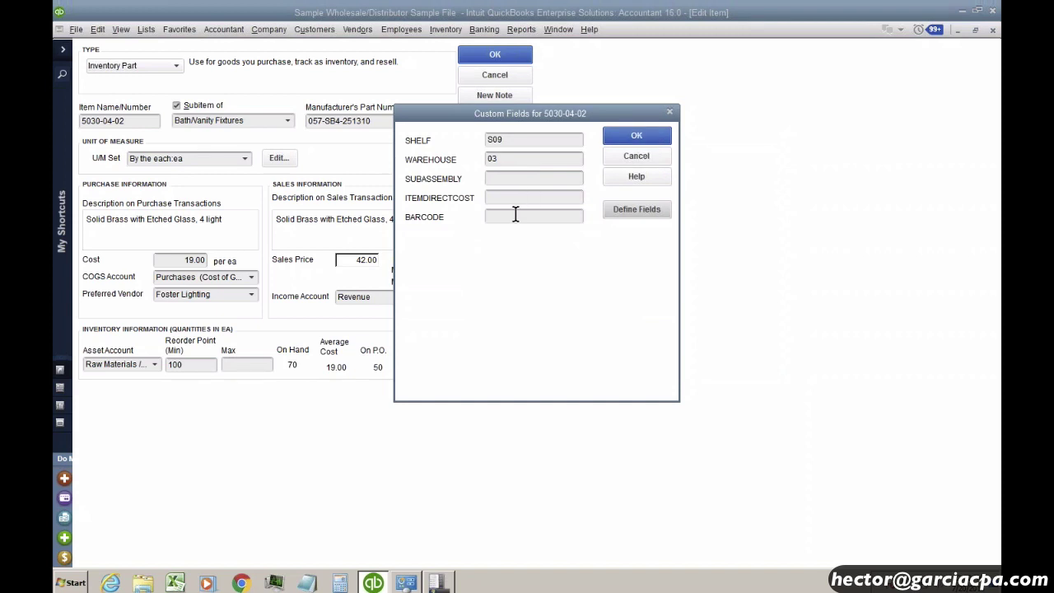
click(514, 215)
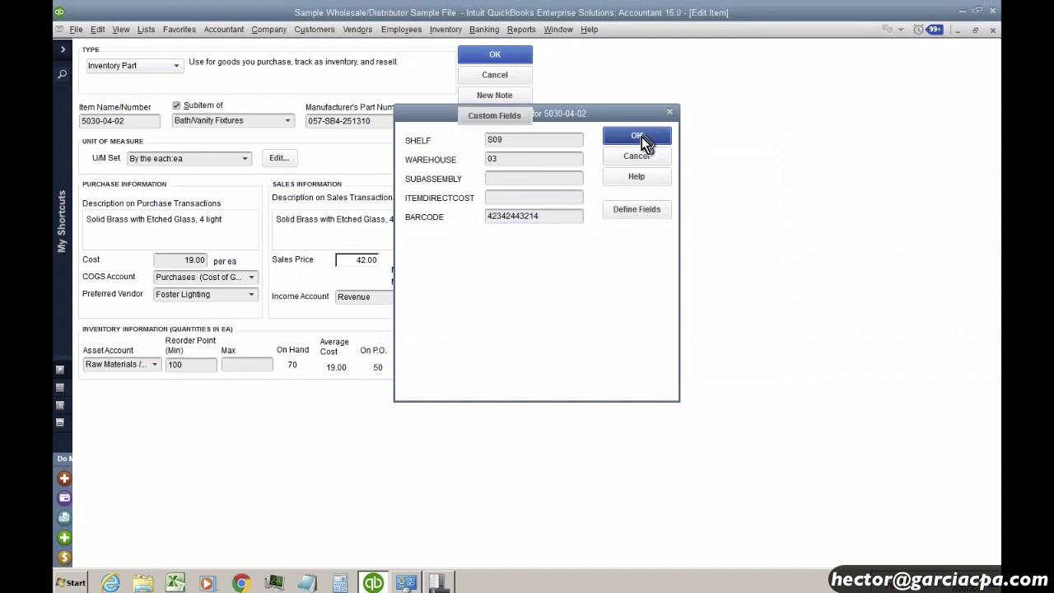
click(635, 136)
click(494, 56)
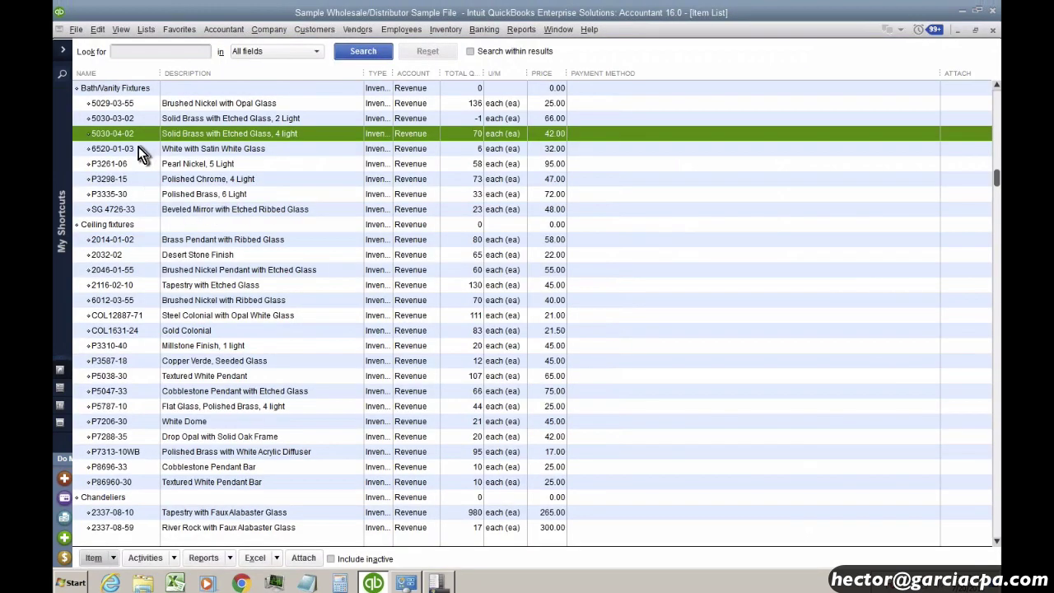
Give item 5029-03-55 the BARCODE value 234124234 and save it.
click(138, 102)
double_click(140, 105)
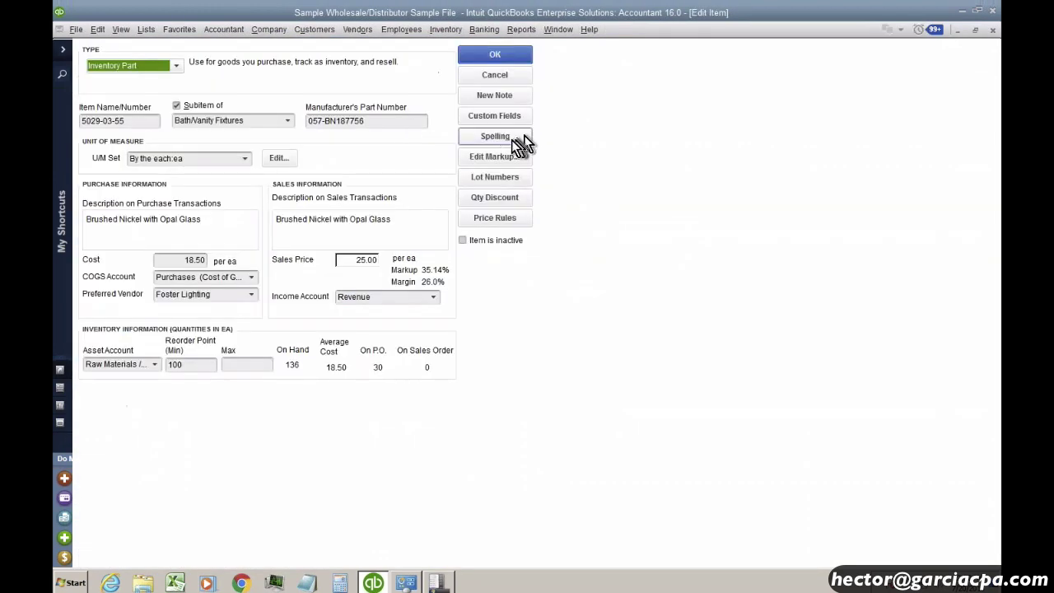
click(503, 117)
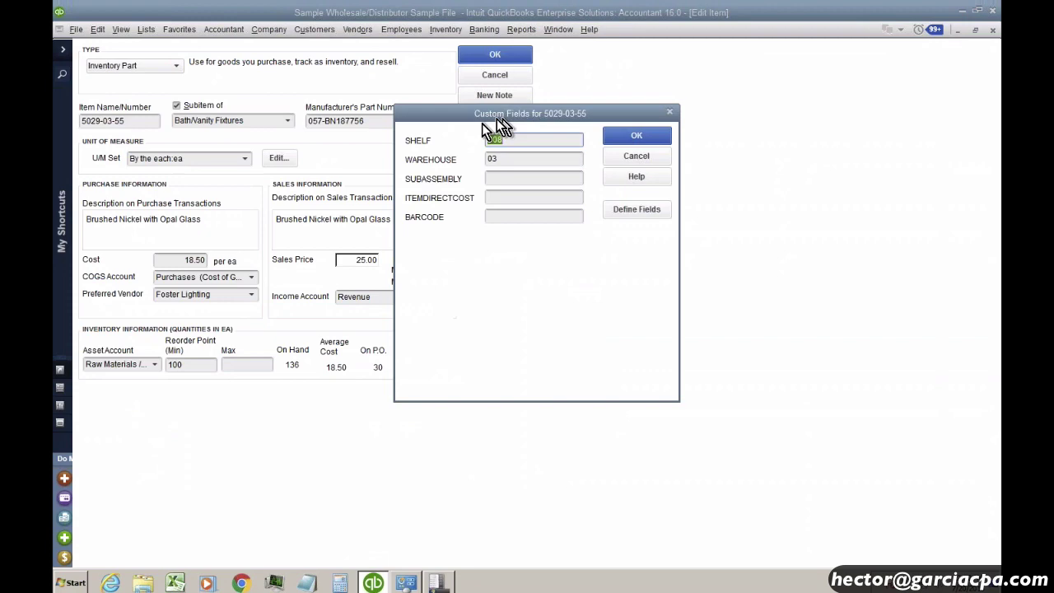
click(508, 216)
text(234123234)
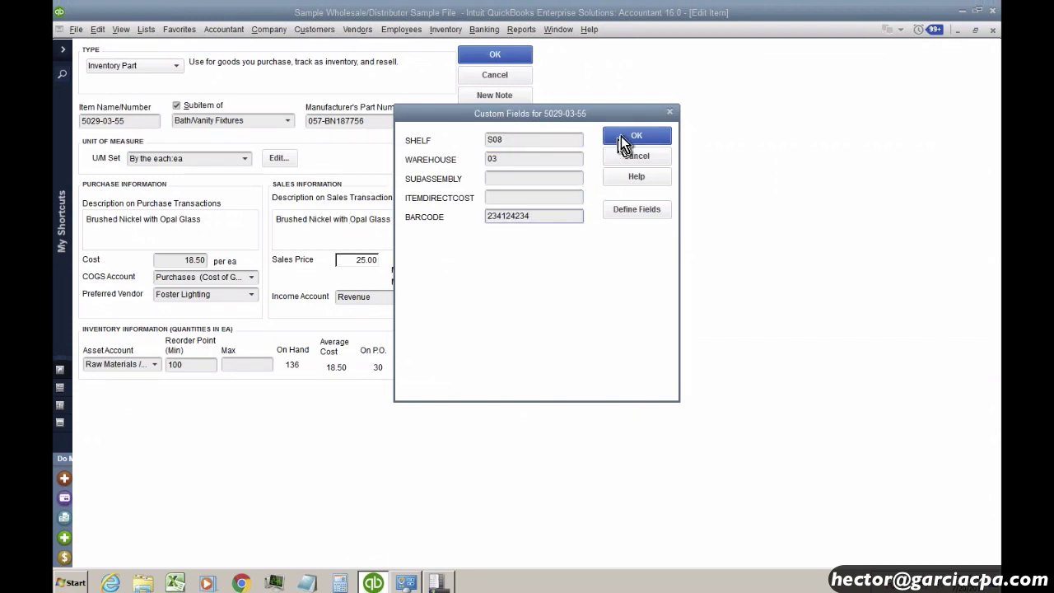
click(621, 137)
click(506, 54)
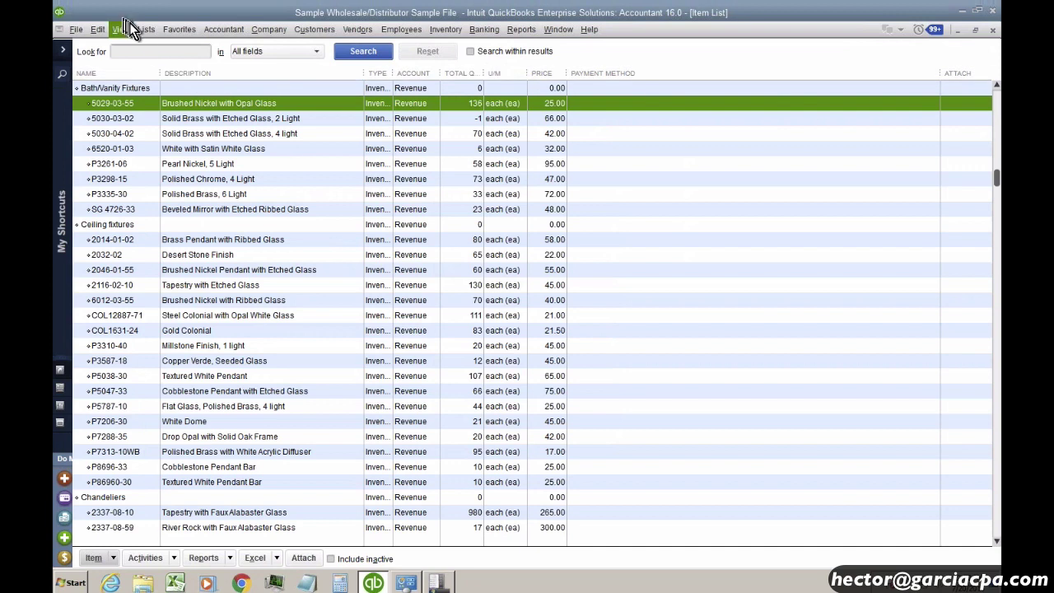
Open Add/Edit Multiple List Entries showing the Inventory Parts list.
click(144, 29)
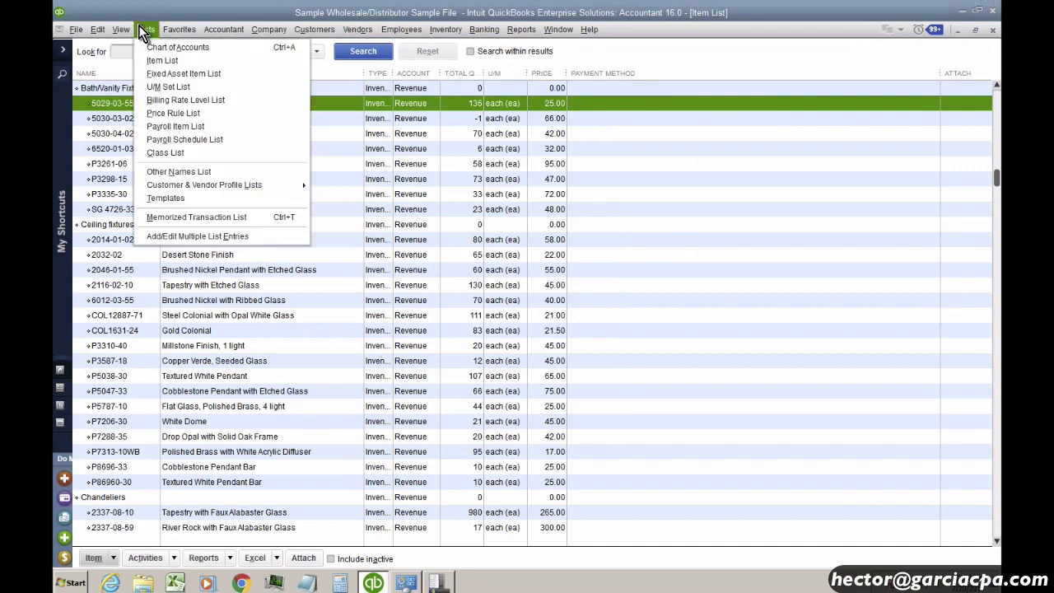
click(182, 236)
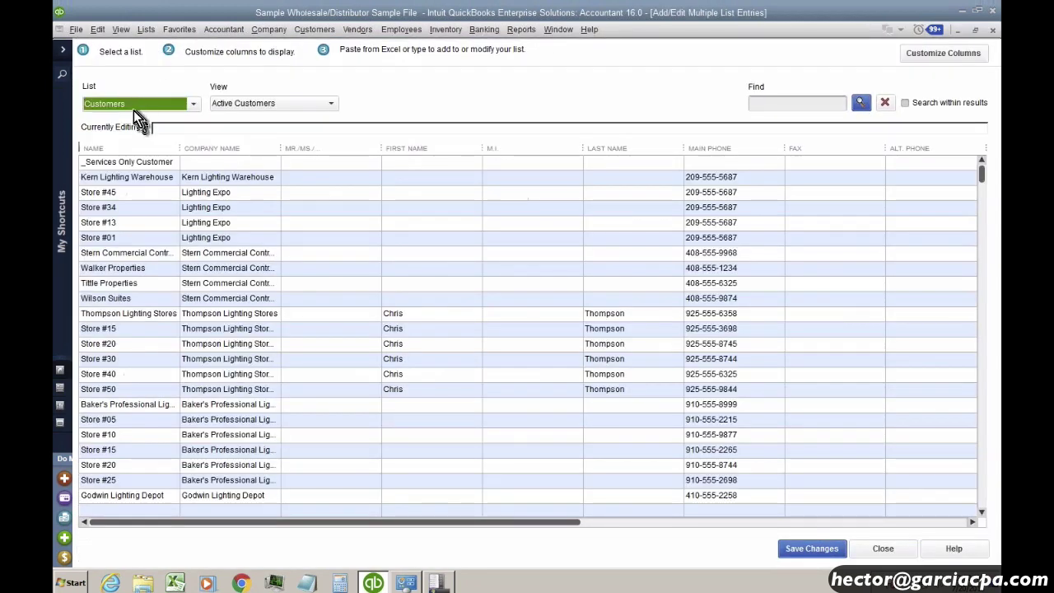
click(133, 106)
click(118, 168)
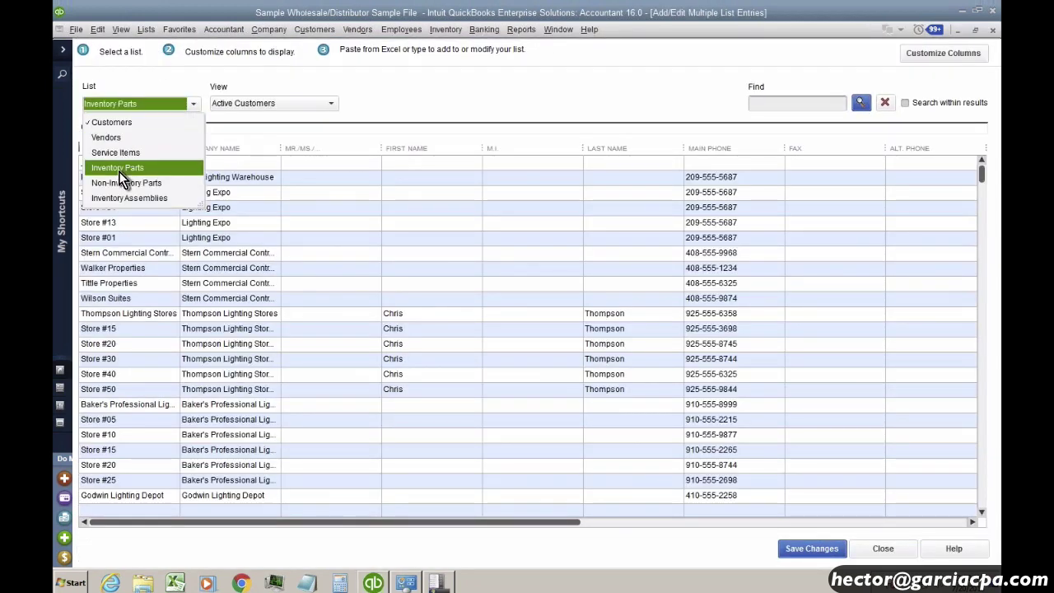
Add the BARCODE column to the grid, positioned directly after Income Account.
click(929, 53)
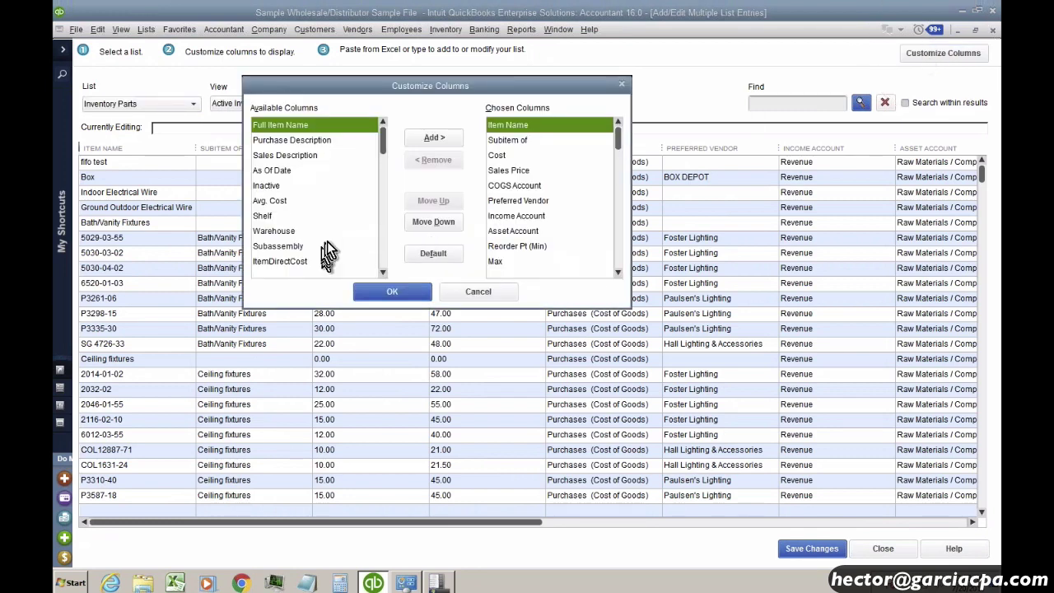
click(375, 260)
scroll(379, 256, down, 2)
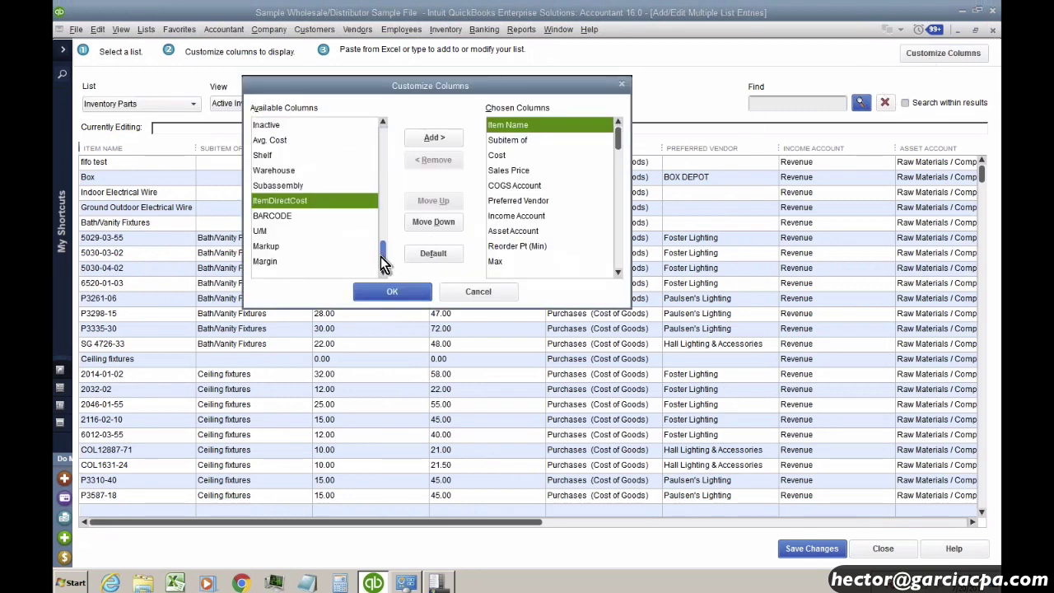
click(295, 216)
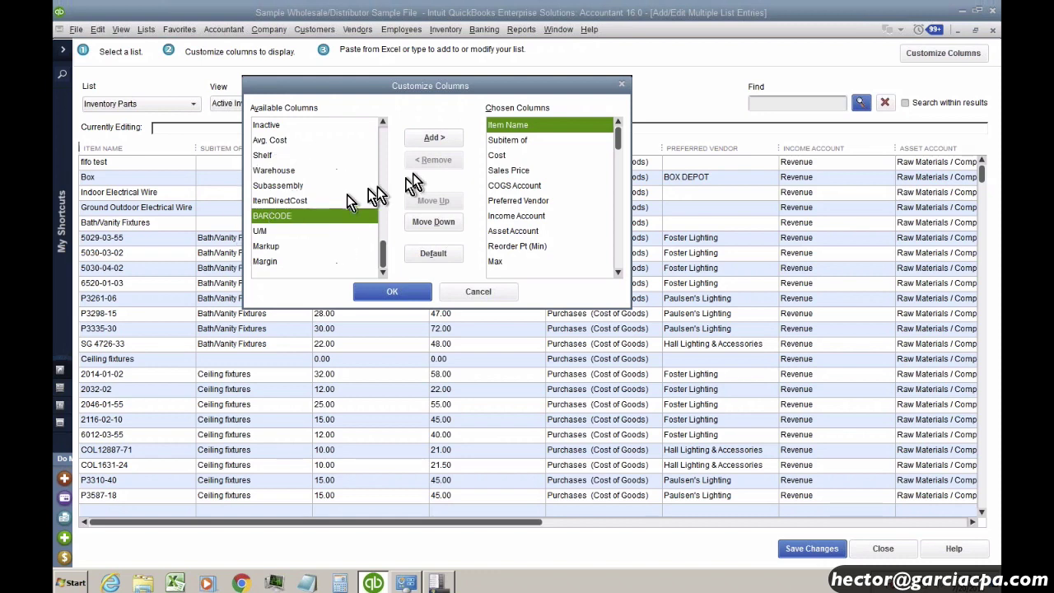
click(429, 137)
triple_click(428, 200)
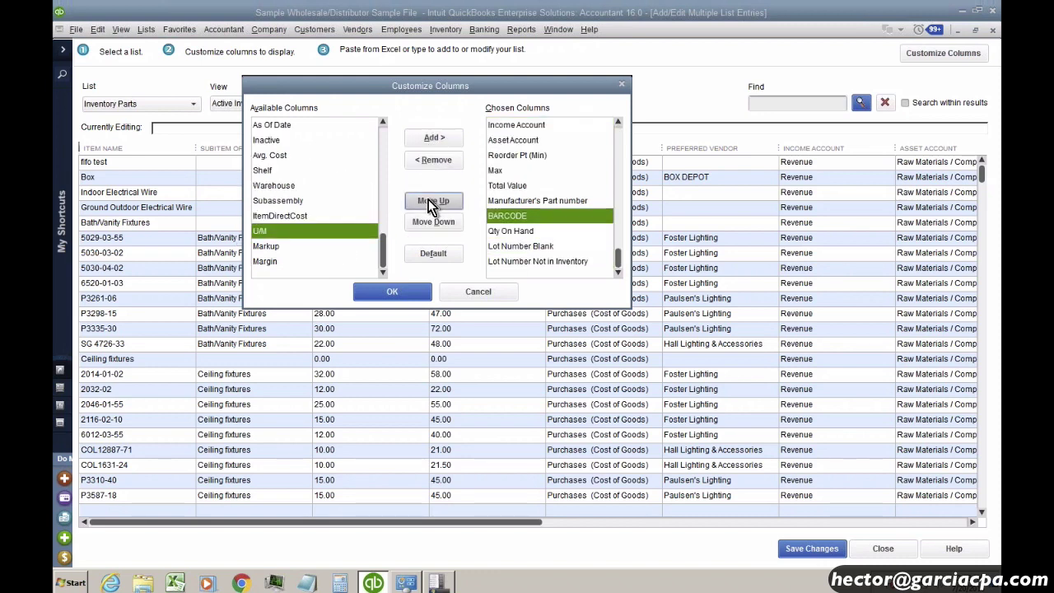
double_click(429, 200)
triple_click(428, 200)
click(392, 295)
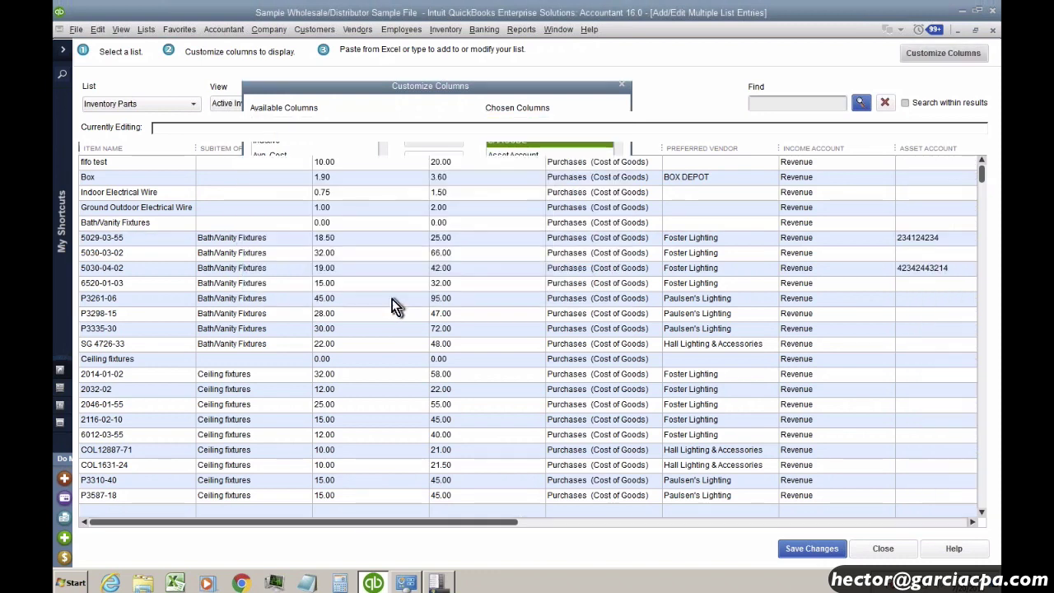
click(922, 196)
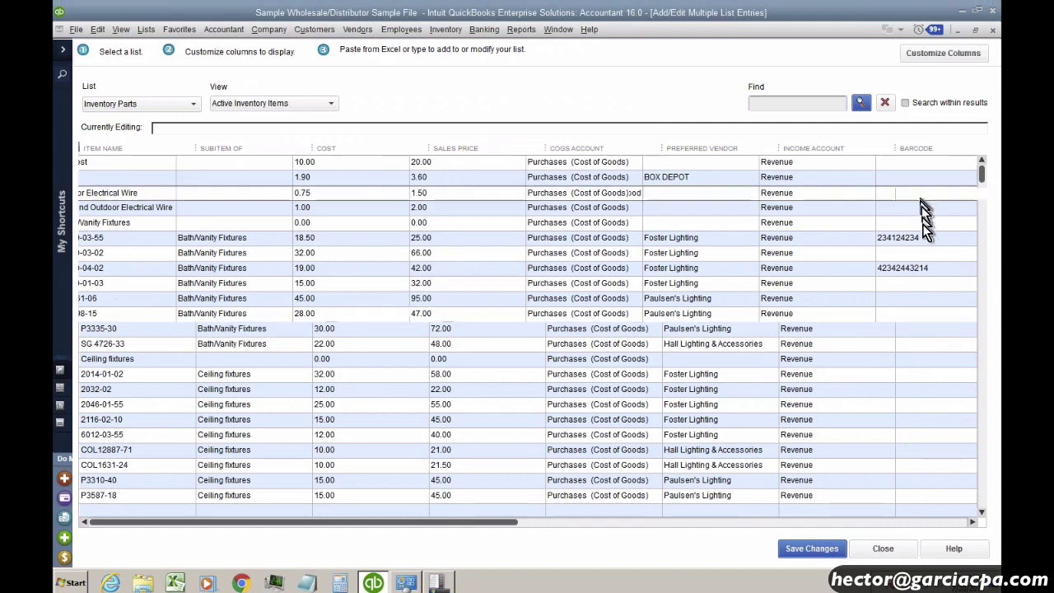
click(522, 427)
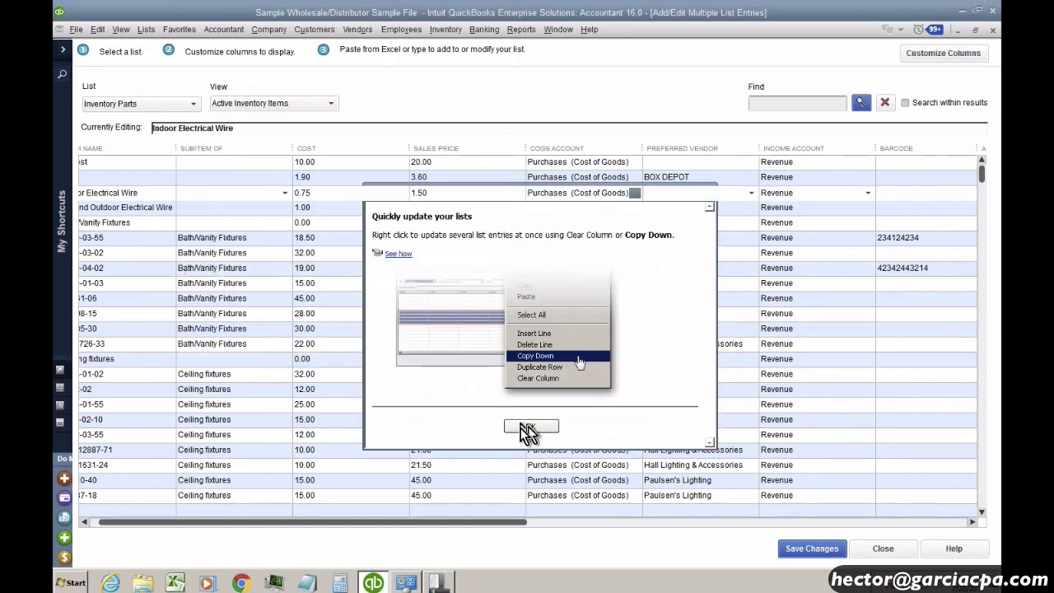
drag(499, 524, 482, 524)
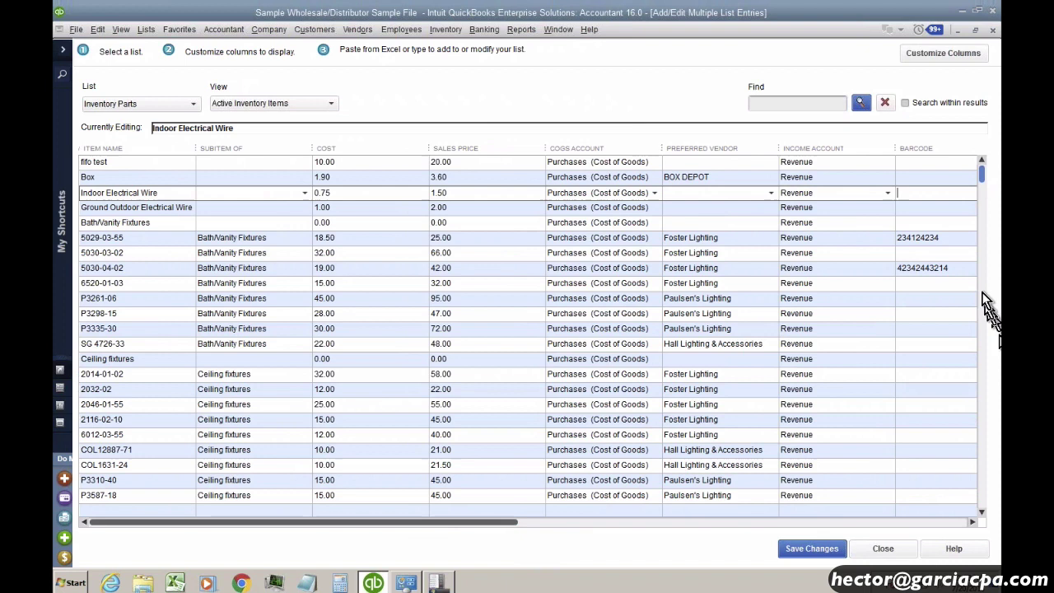
click(931, 227)
text(43325)
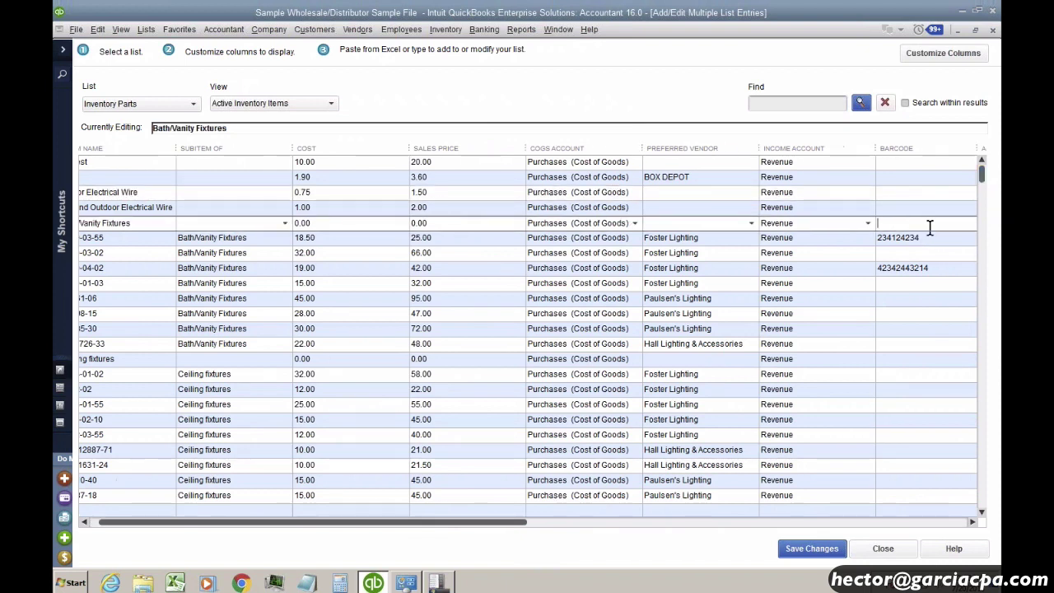
text(2)
key(Down)
text(43525324)
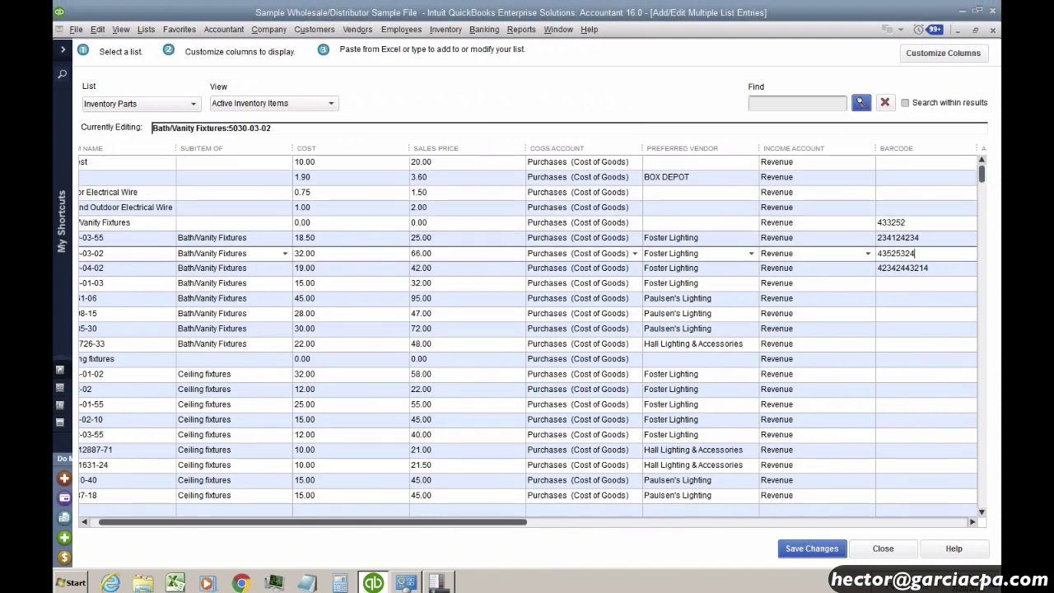
key(Down)
key(Down)
text(5234544525)
key(Down)
text(32452425)
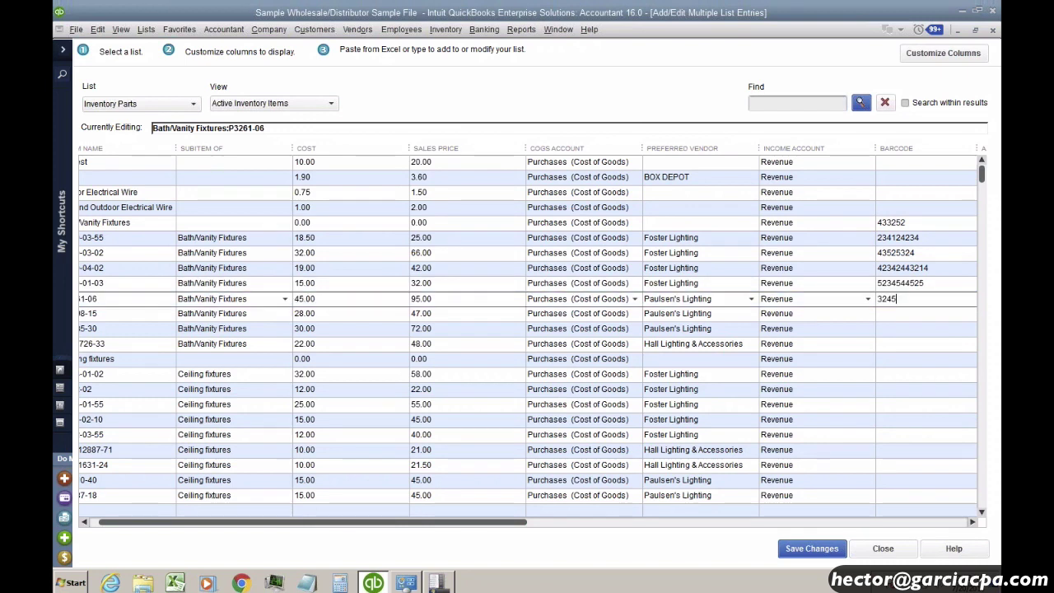
click(811, 549)
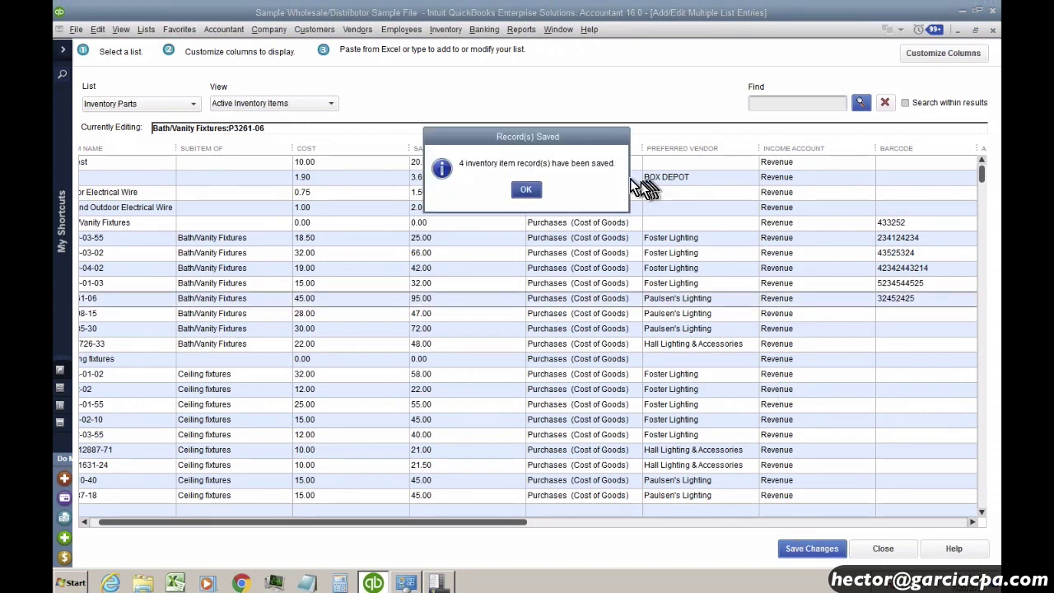
click(526, 190)
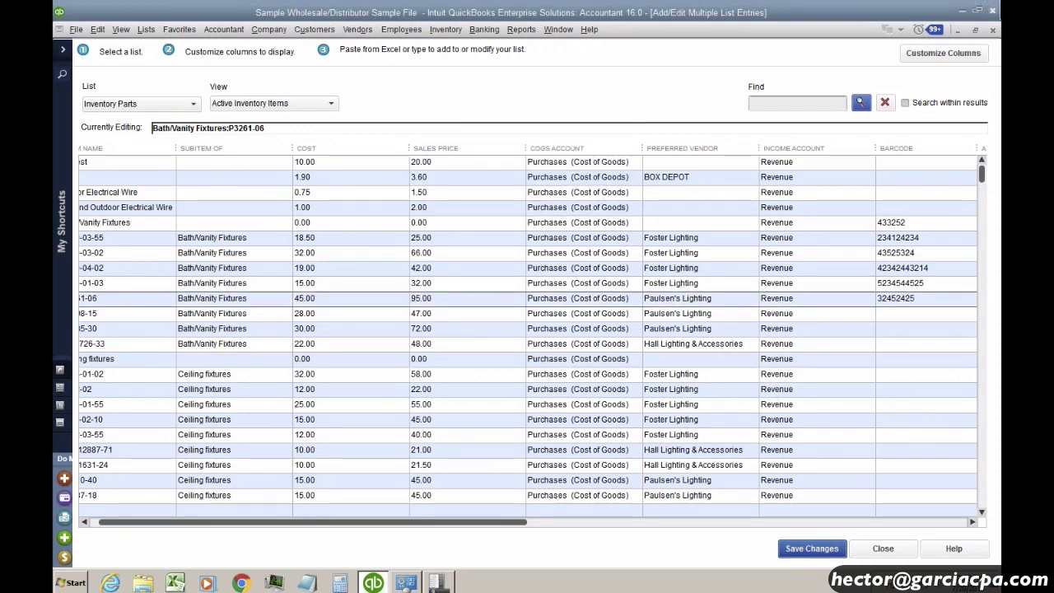
Re-enable barcode scanning in Advanced Inventory Settings and launch the Barcode Wizard.
click(994, 29)
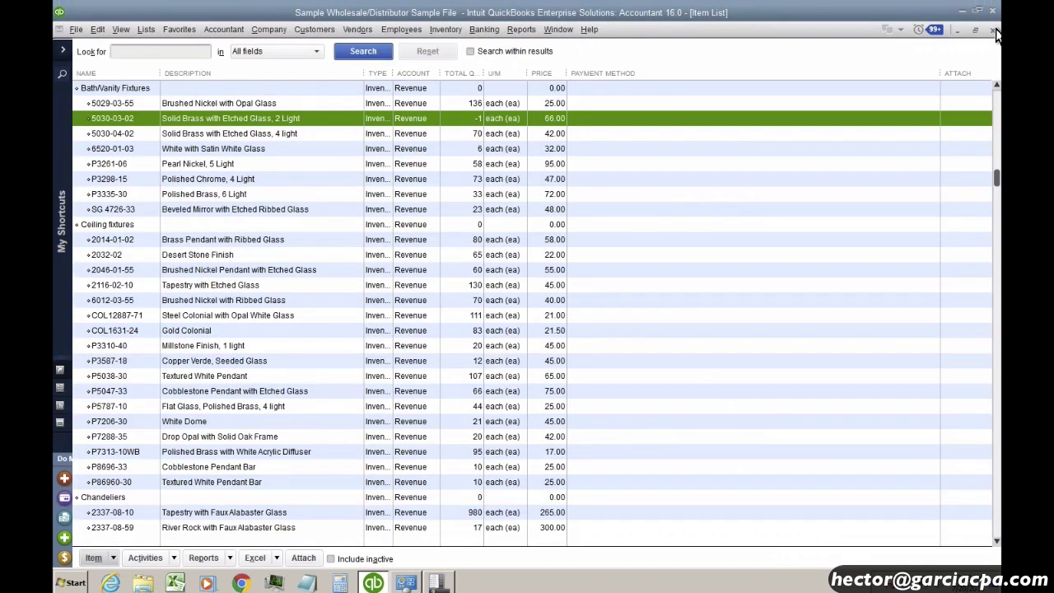
click(99, 31)
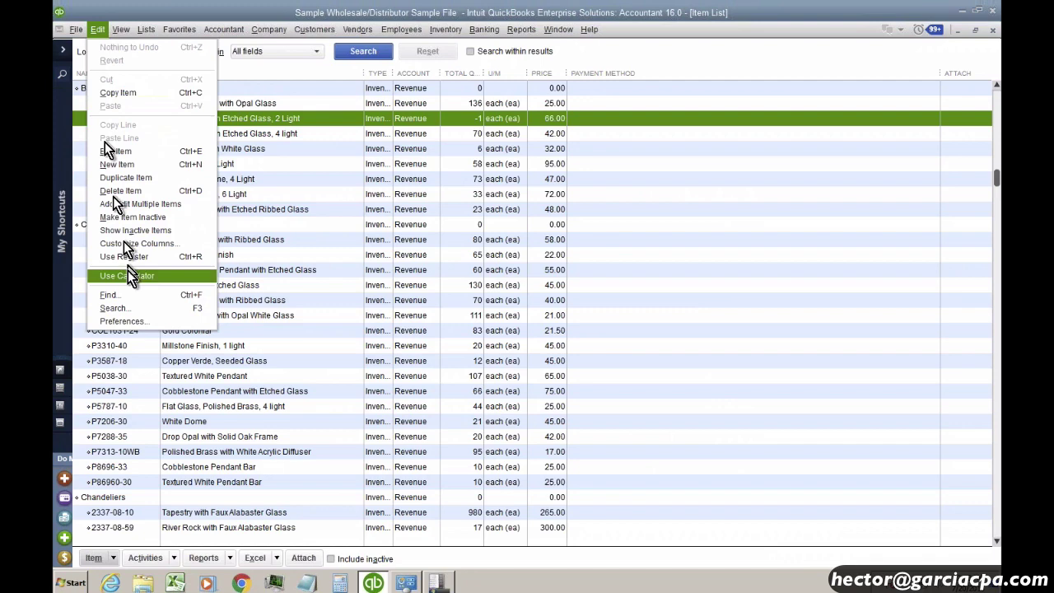
click(119, 321)
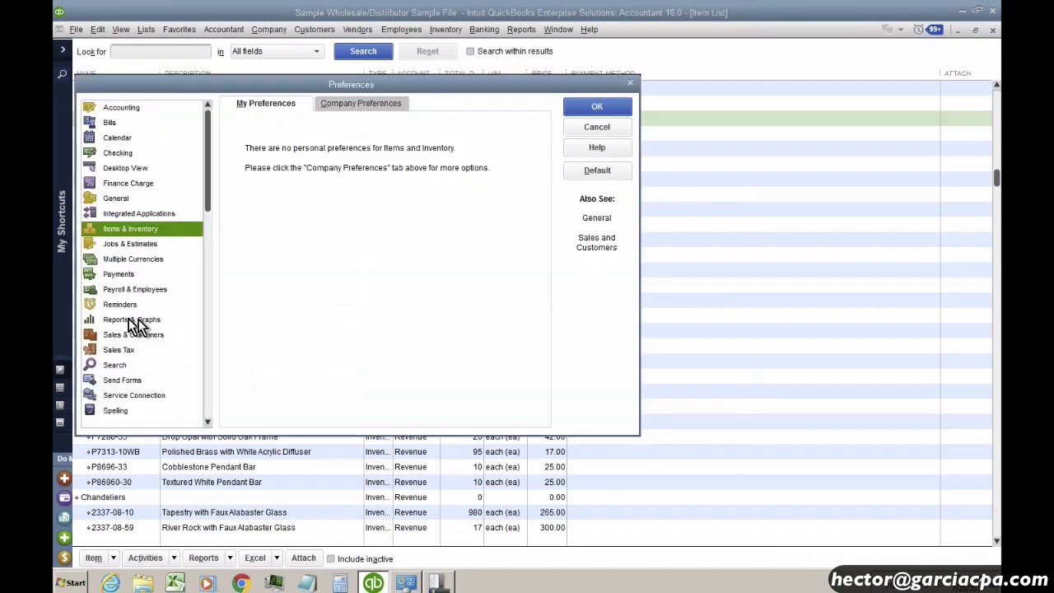
click(376, 102)
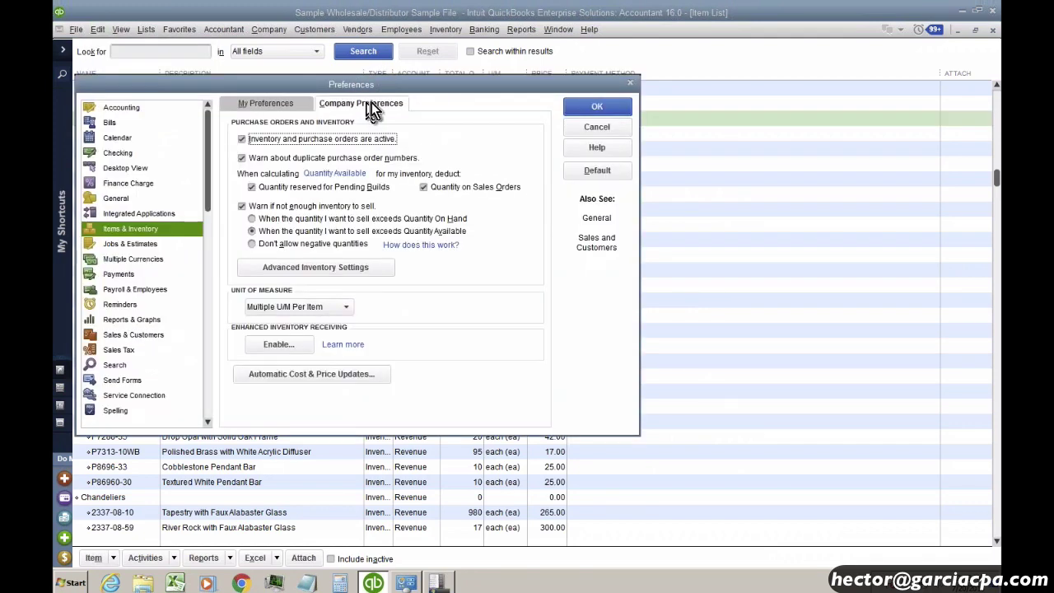
click(304, 268)
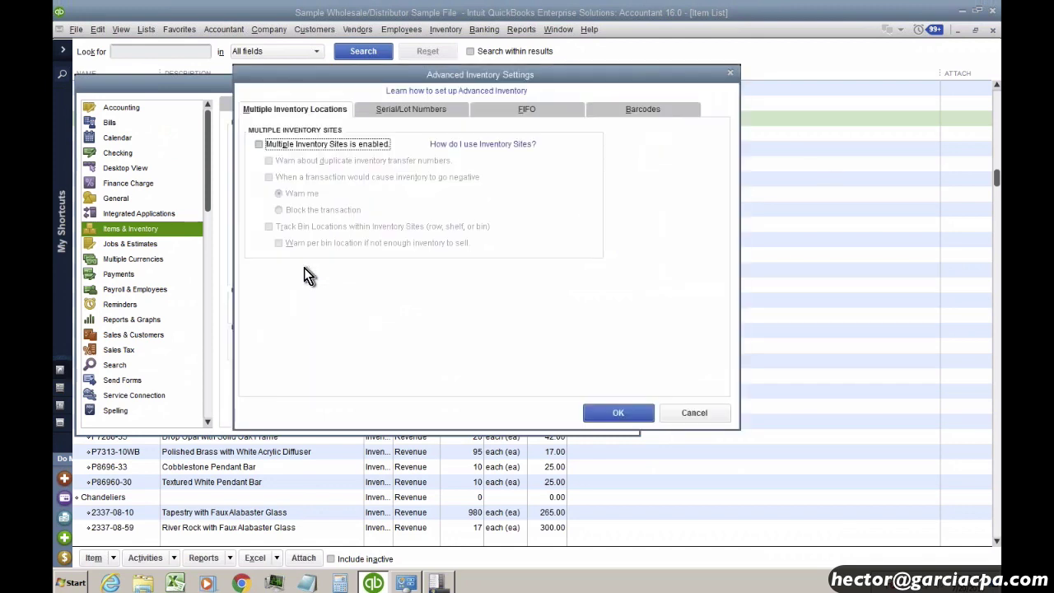
click(614, 118)
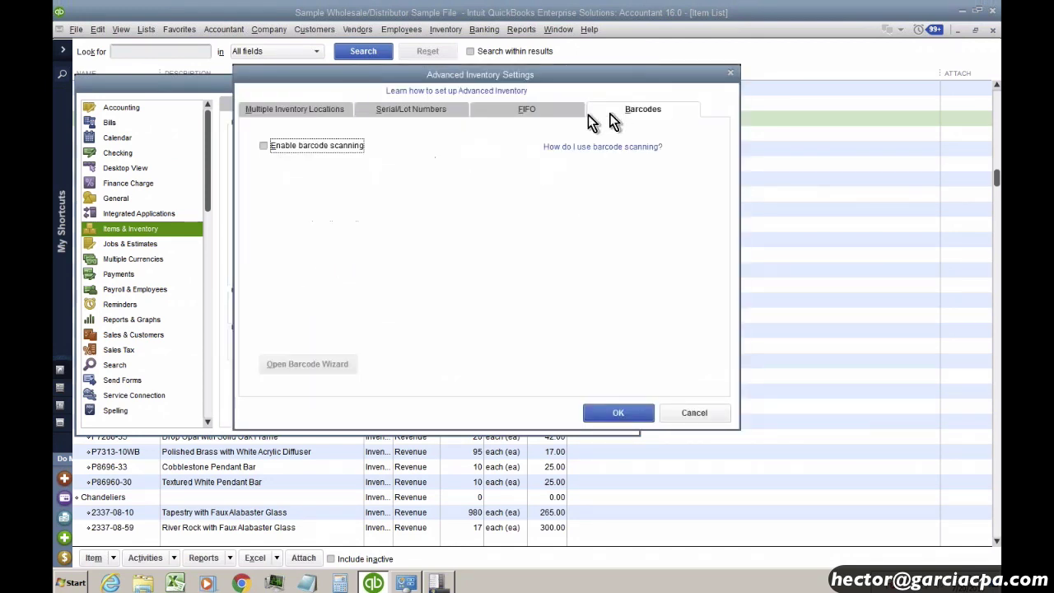
click(292, 147)
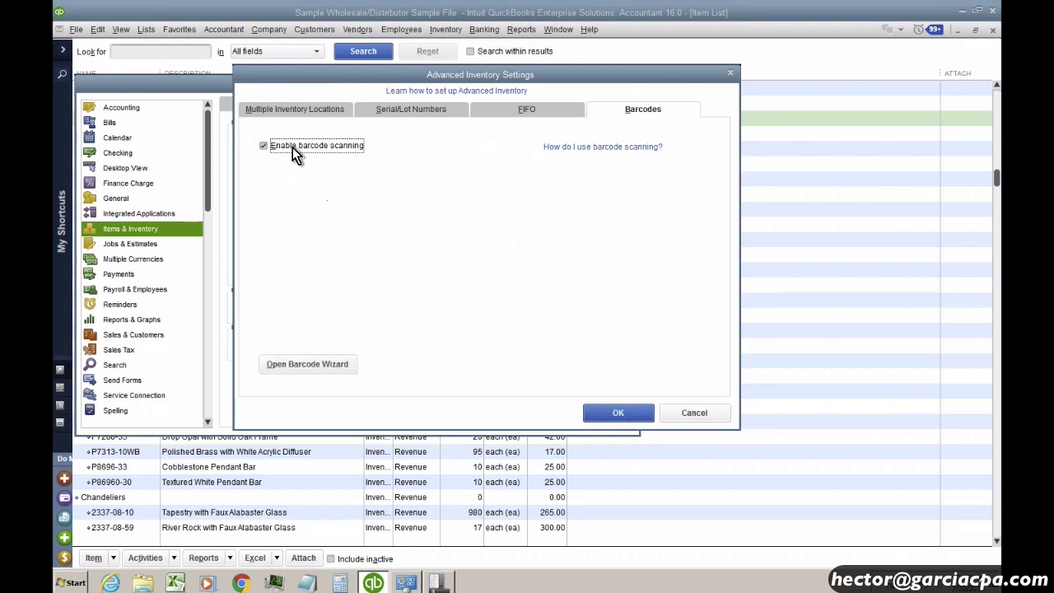
click(302, 371)
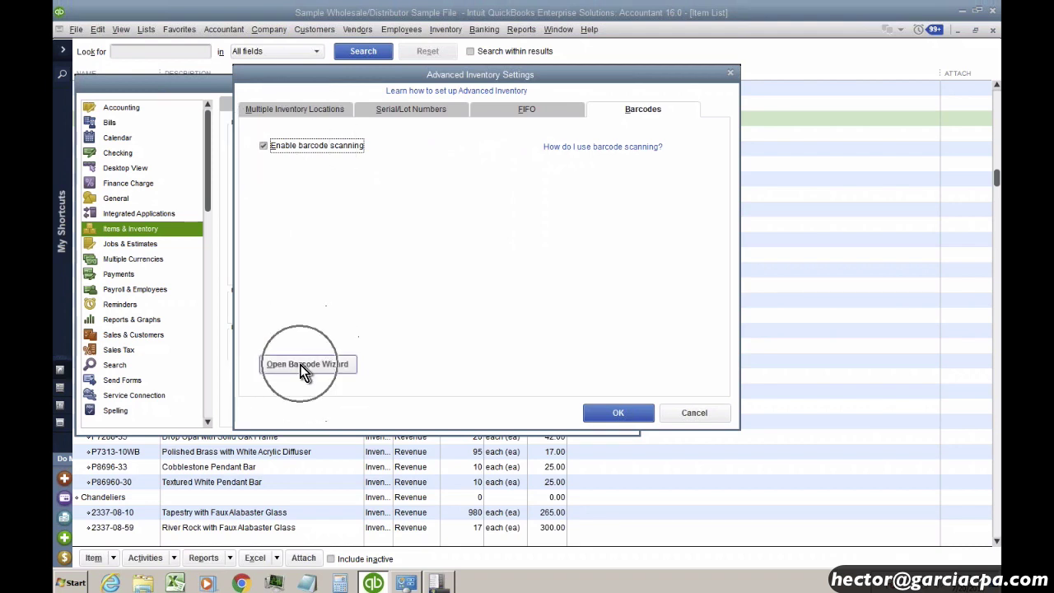
Copy existing barcodes from custom field BARCODE, generate new ones for Inventory Items, and finish.
click(430, 283)
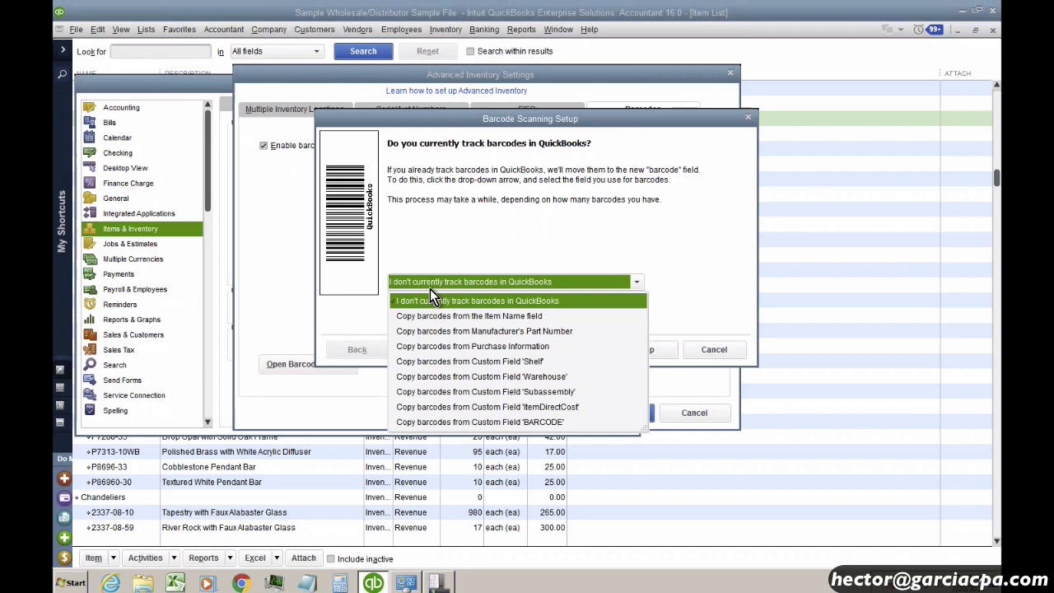
click(498, 421)
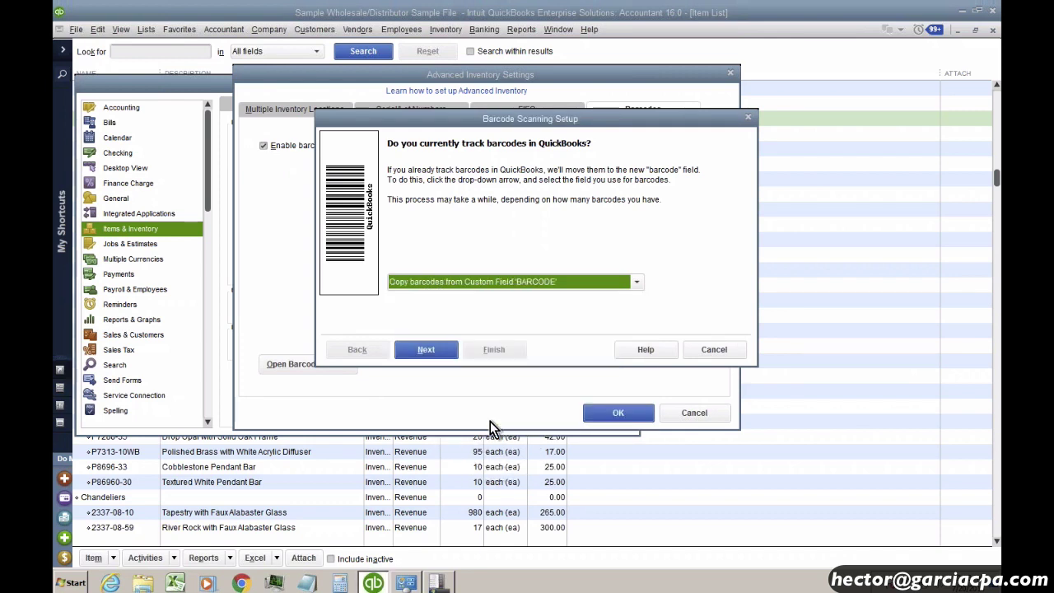
click(429, 349)
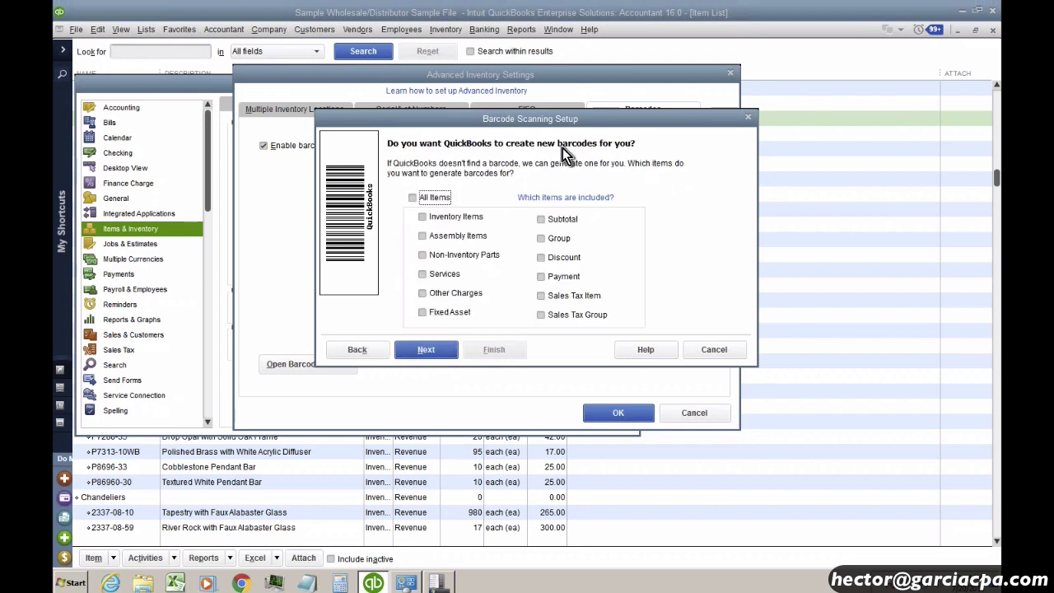
click(423, 221)
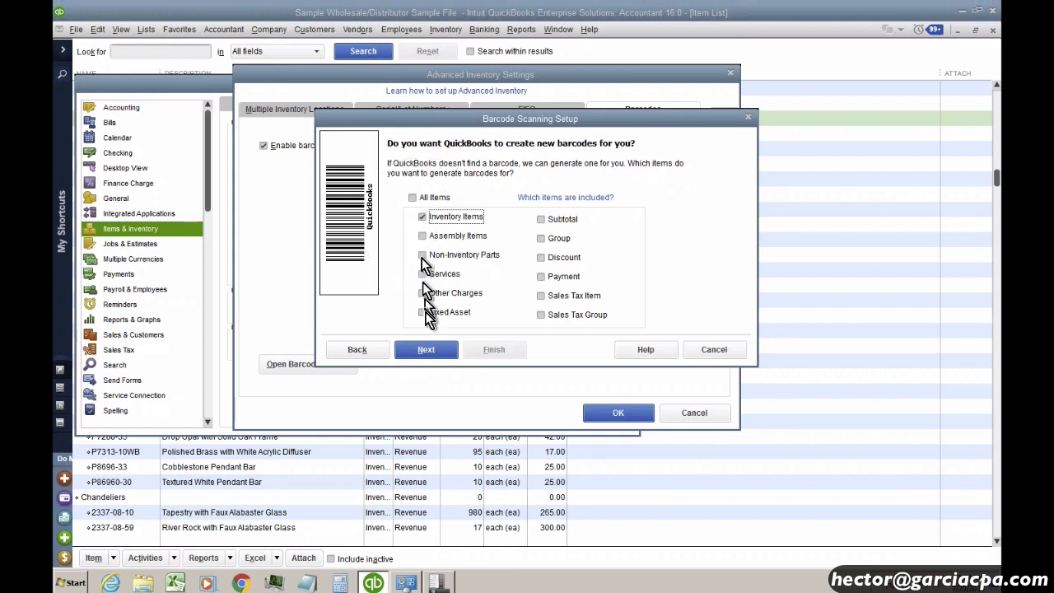
click(426, 350)
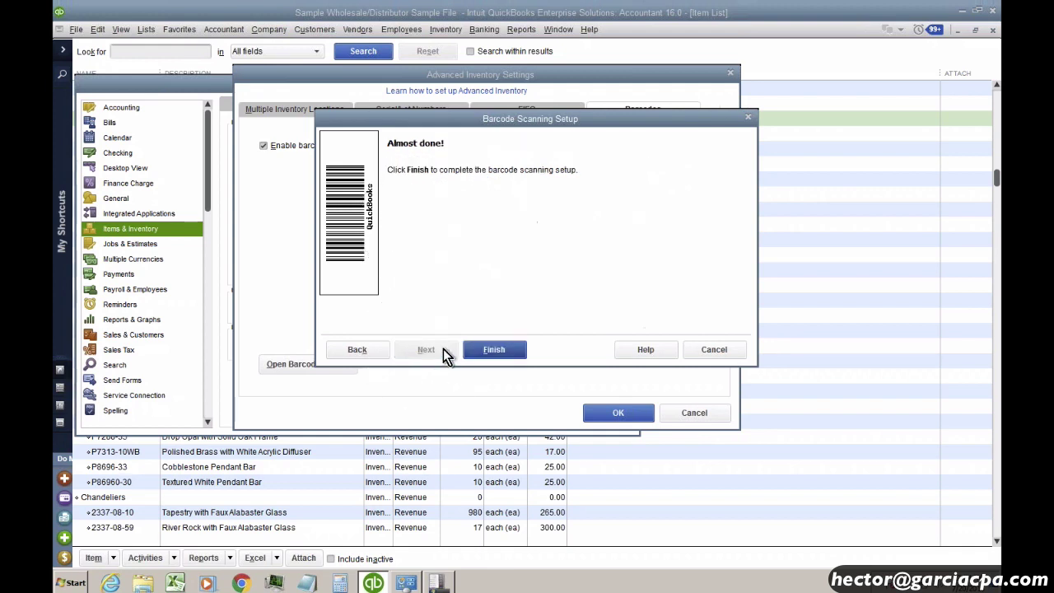
click(495, 350)
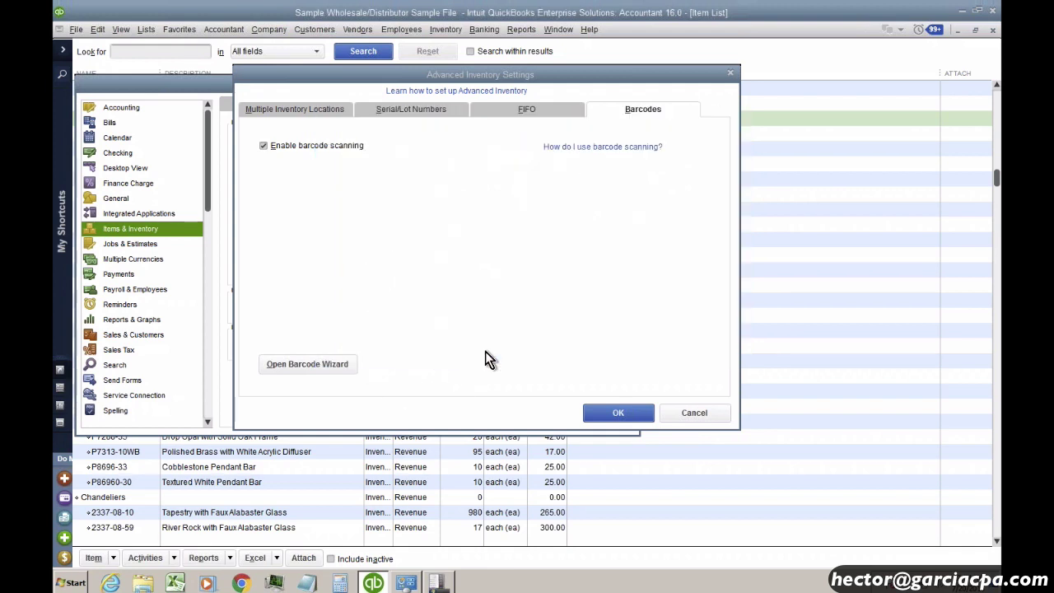
Confirm the preference changes so 6 barcodes are copied and 50 new ones generated.
click(607, 417)
click(587, 108)
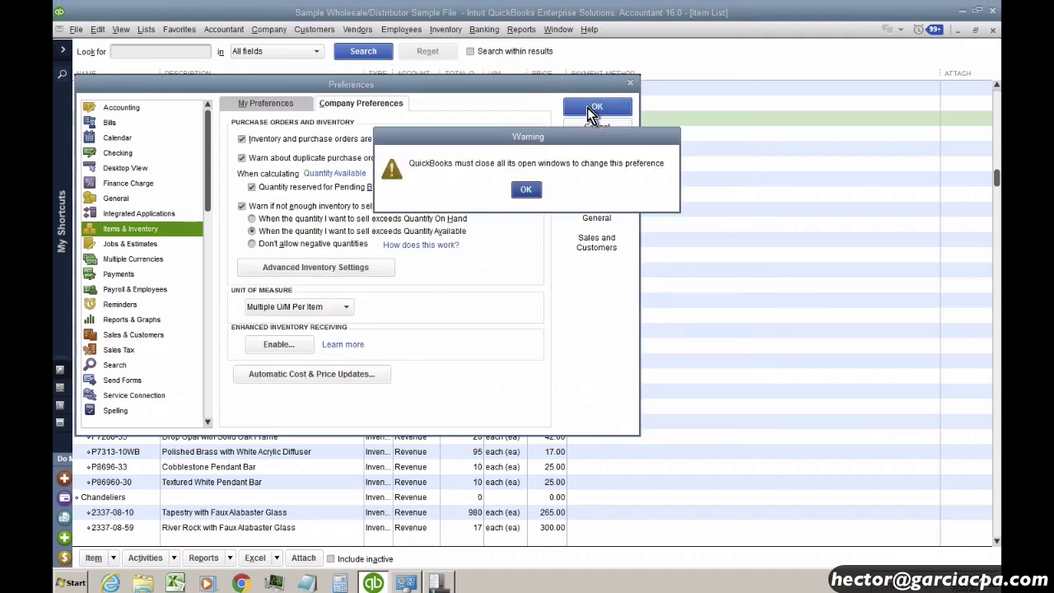
click(528, 191)
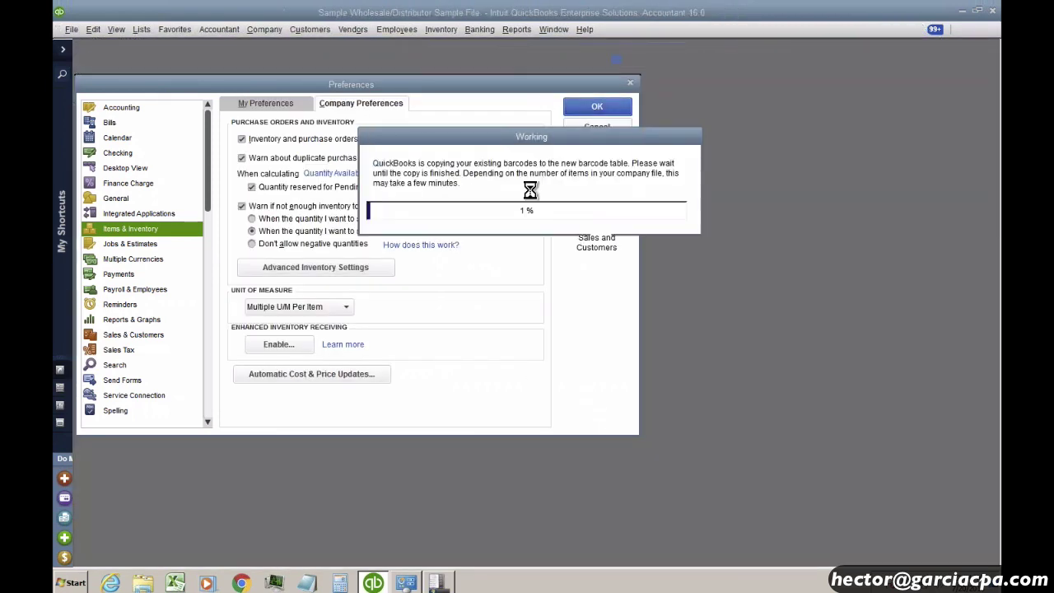
click(527, 282)
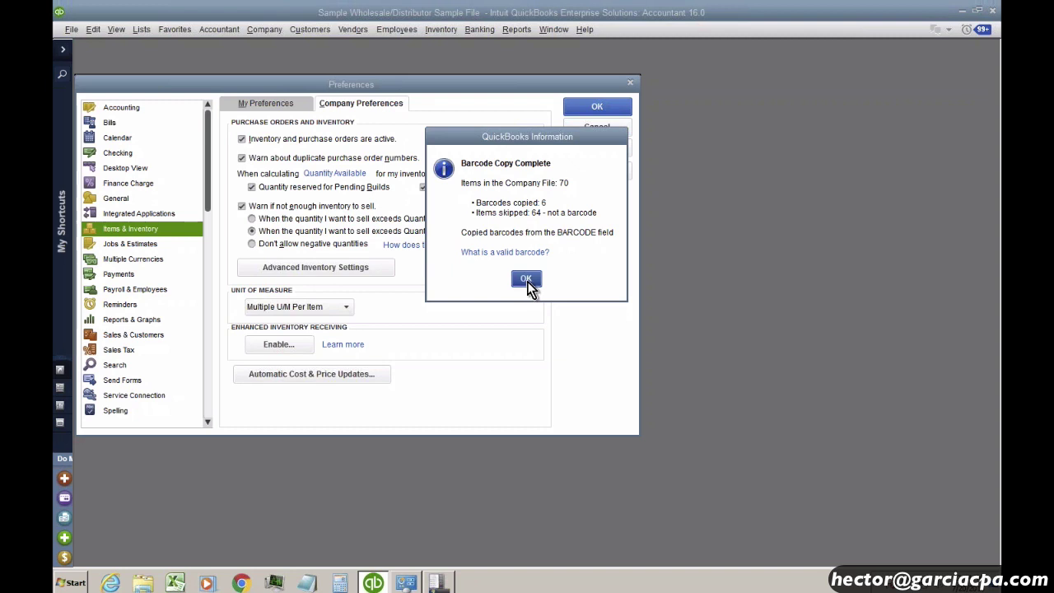
click(527, 280)
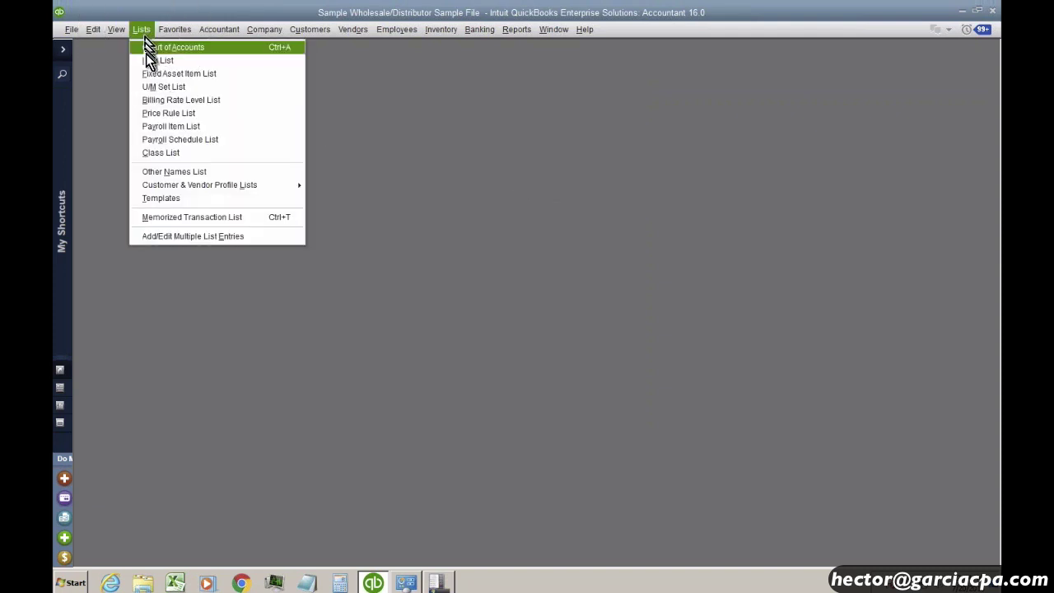
In the maximized Item List, compare item 5029-03-55's barcode number with its BARCODE custom field.
click(156, 61)
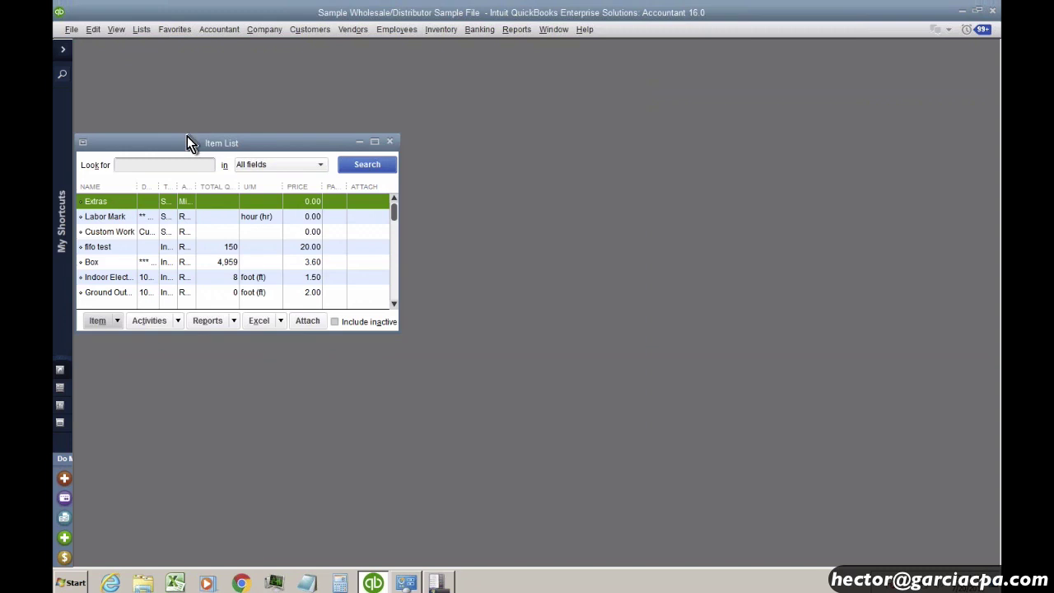
double_click(188, 142)
click(136, 210)
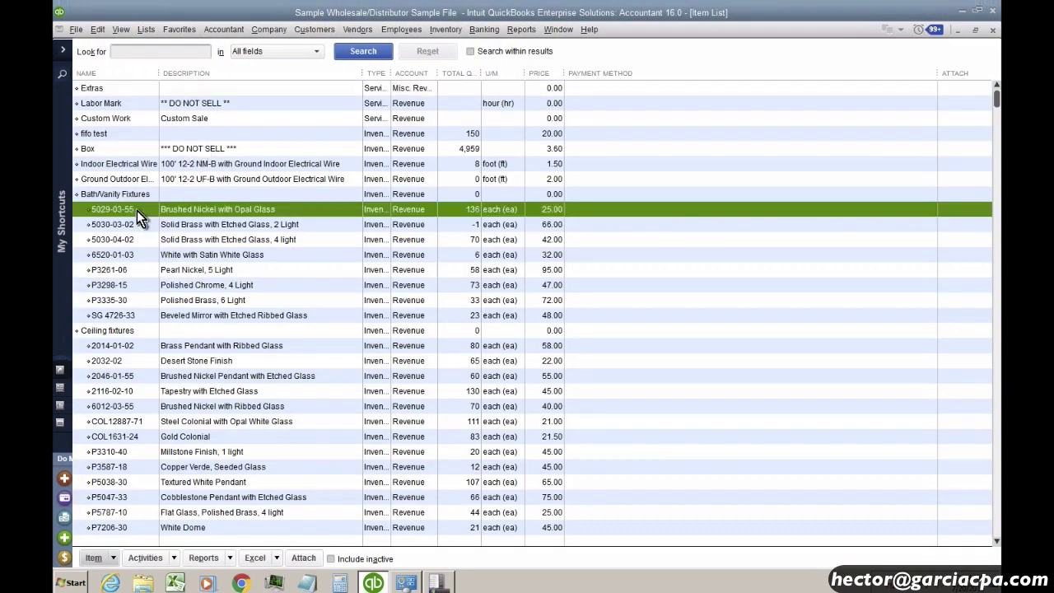
double_click(137, 210)
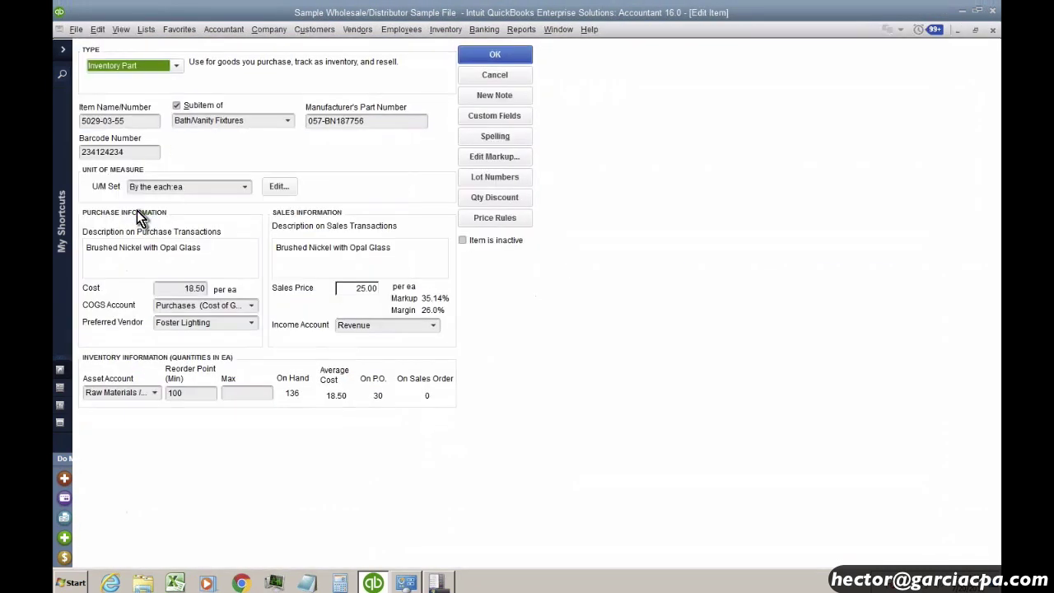
click(132, 152)
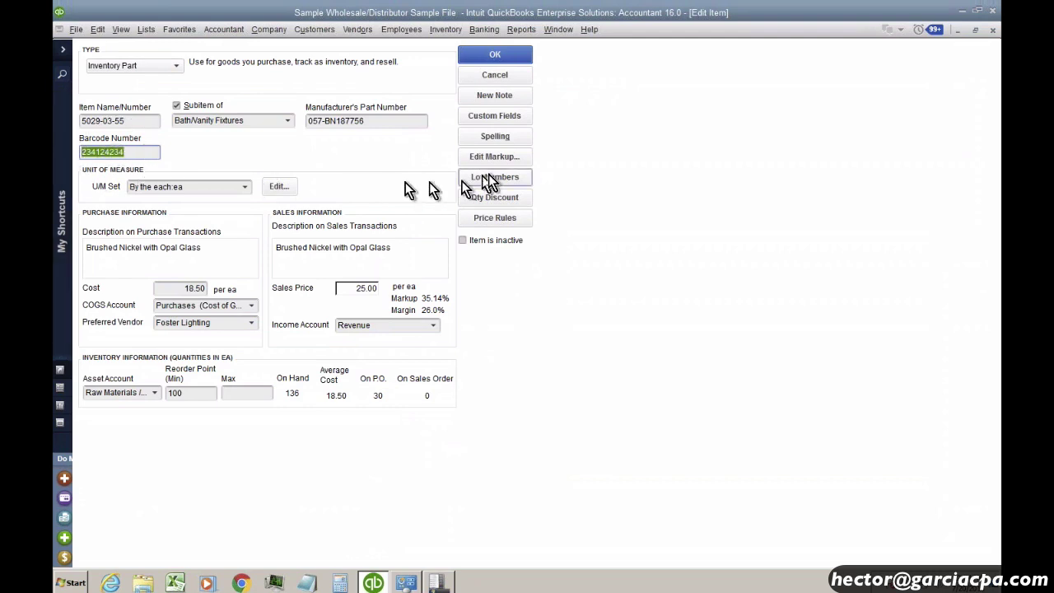
click(498, 120)
click(539, 216)
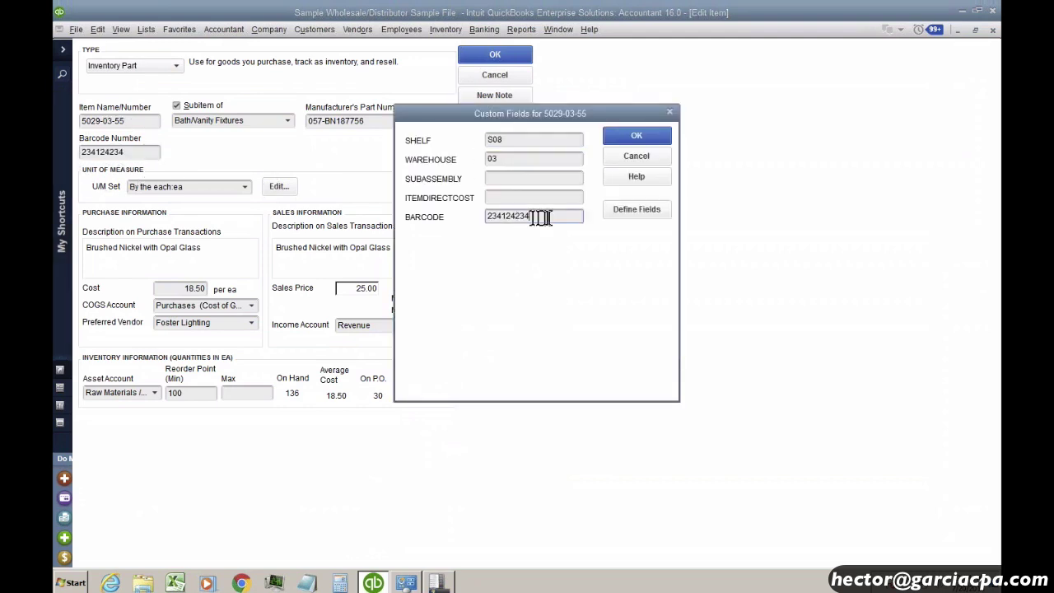
drag(540, 216, 470, 226)
click(636, 135)
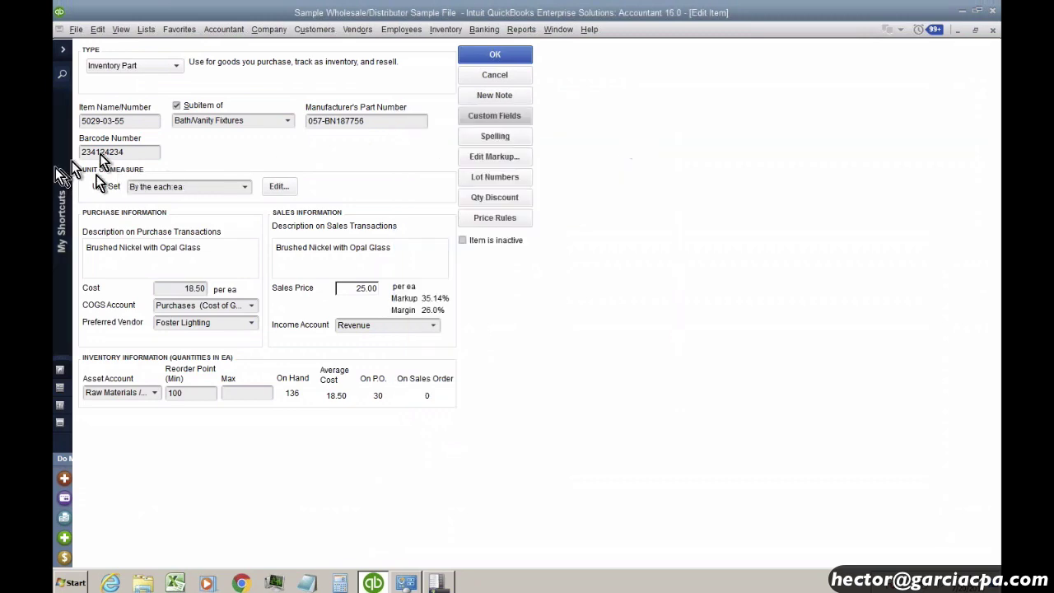
click(495, 75)
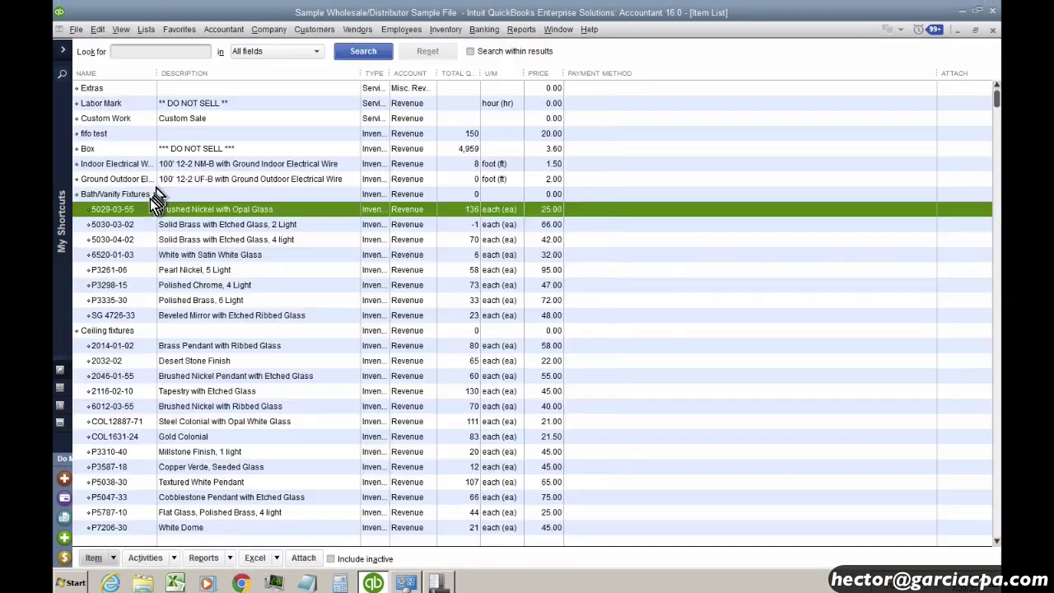
double_click(127, 243)
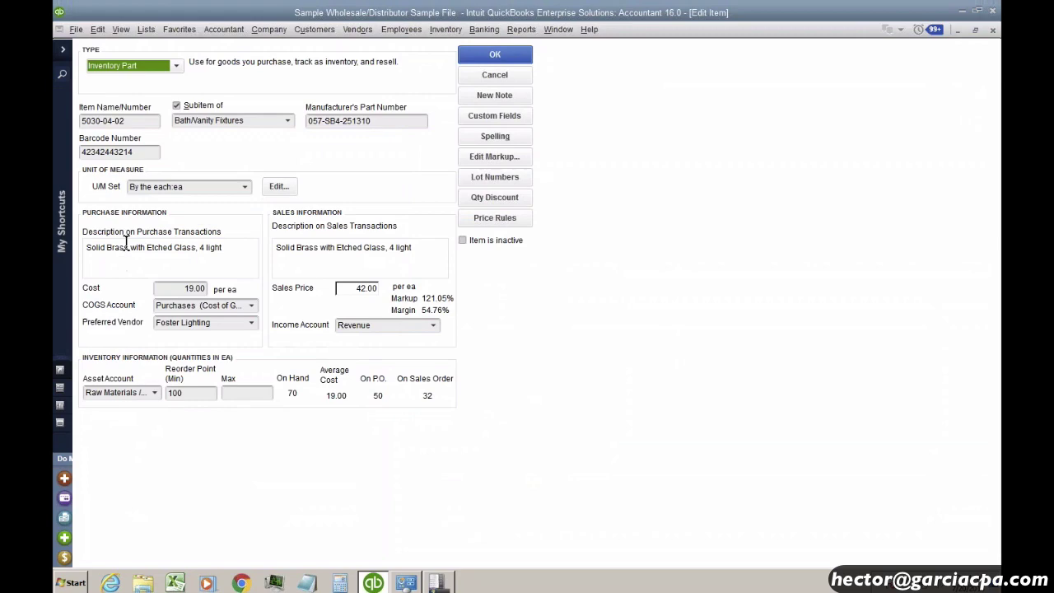
click(138, 158)
click(500, 78)
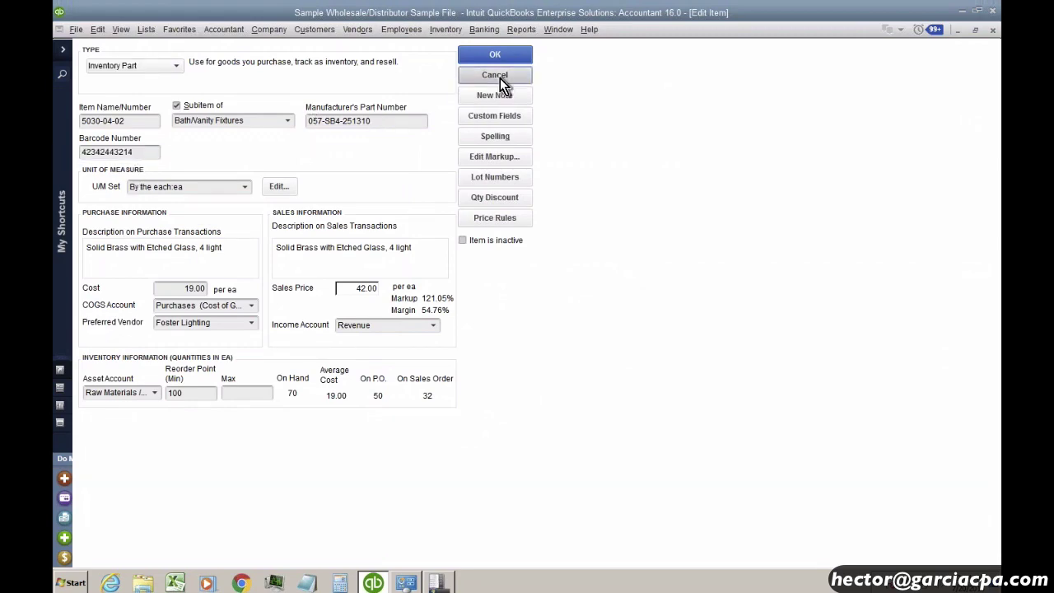
double_click(115, 363)
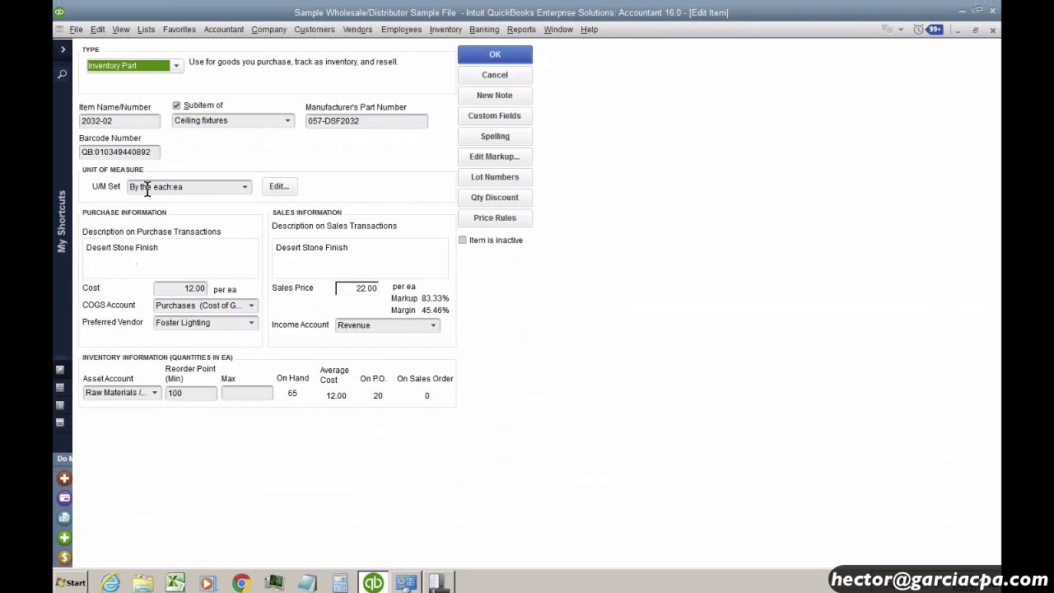
click(154, 153)
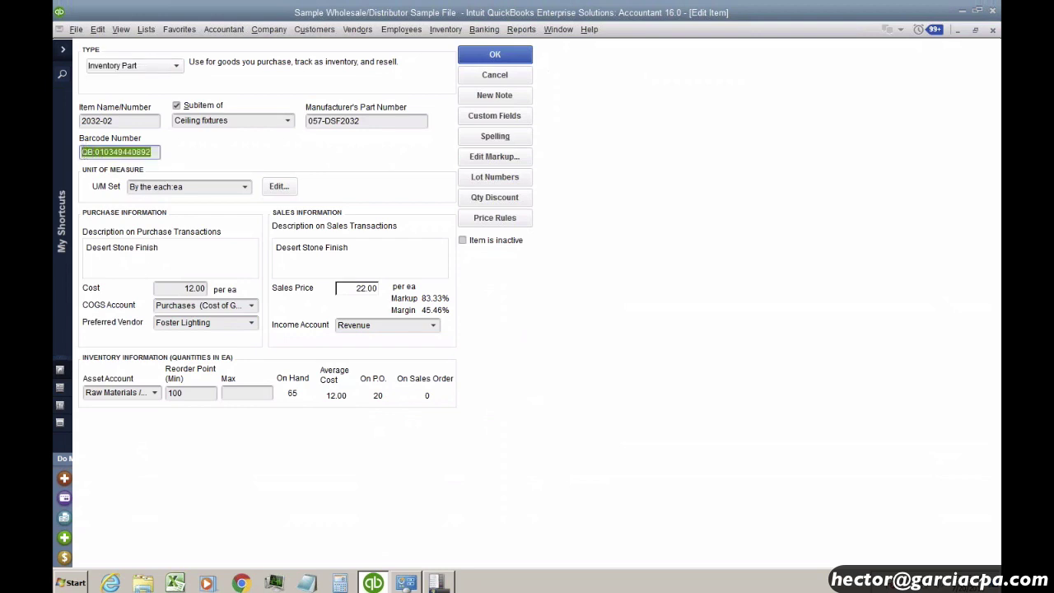
click(90, 152)
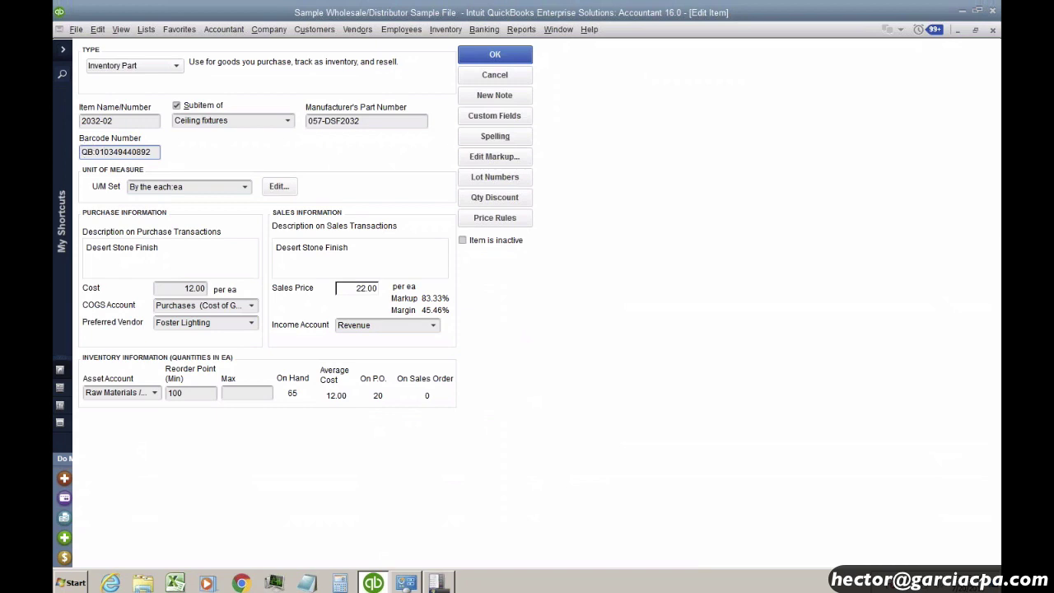
click(96, 153)
click(500, 72)
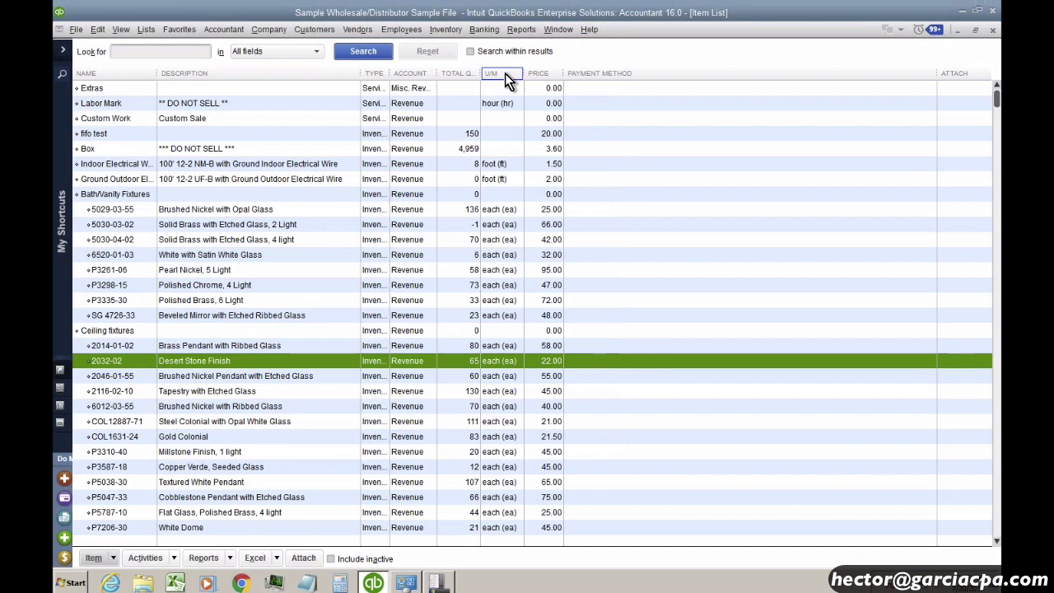
Reopen item 2032-02, check its barcode again, and save the item with OK.
double_click(98, 365)
click(115, 151)
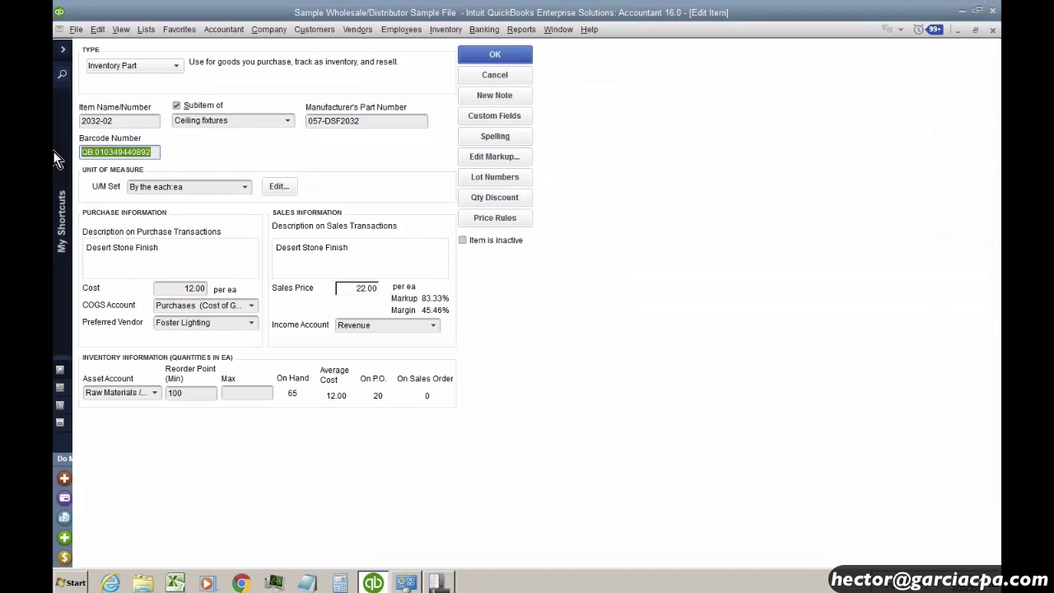
click(509, 55)
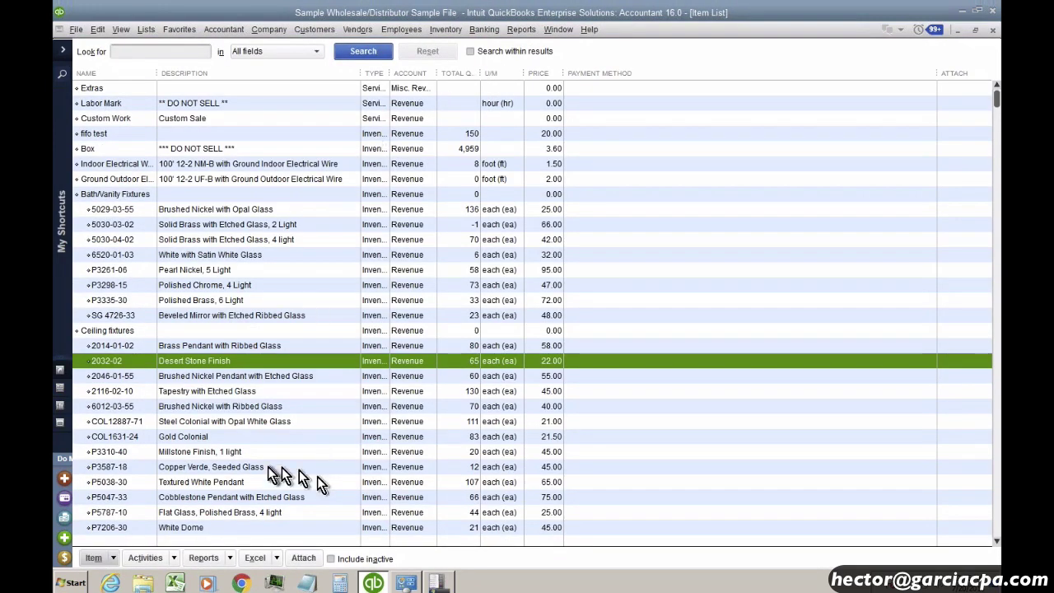
click(77, 31)
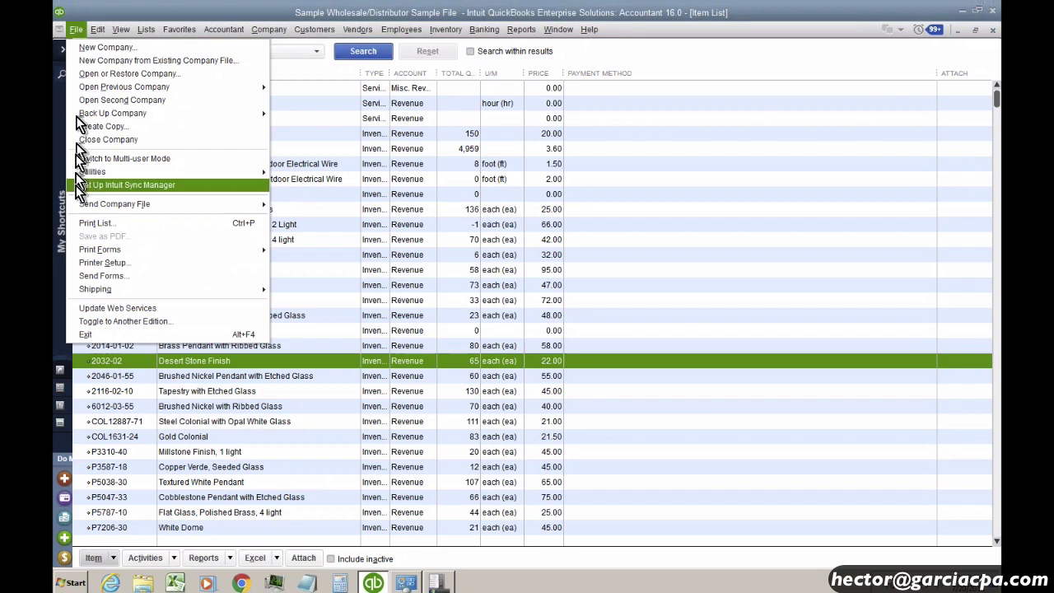
Select Item Barcodes for All inventory items in Select Labels to Print and confirm.
mouse_move(120, 252)
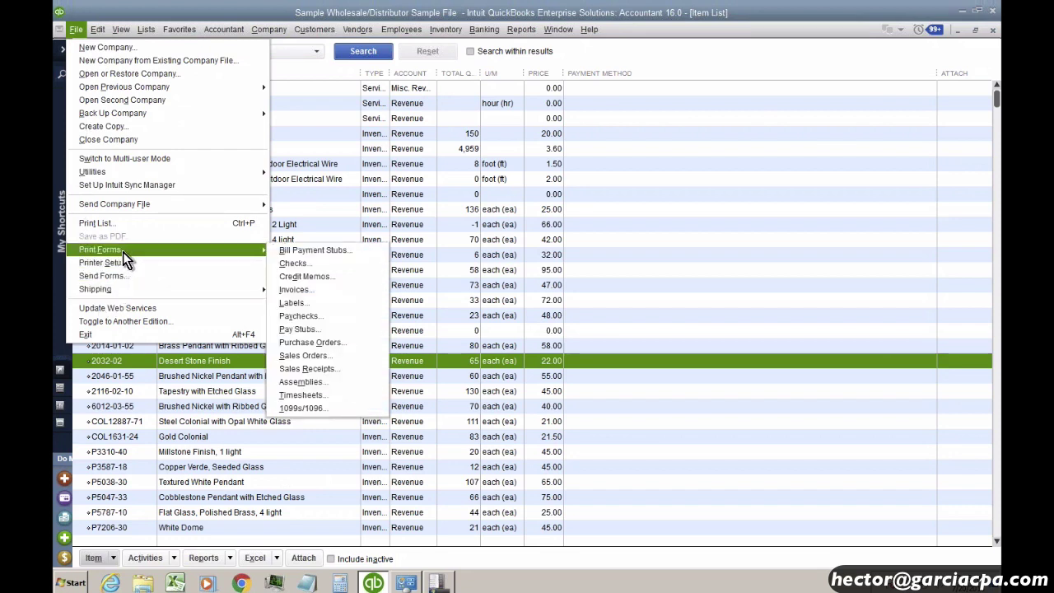
click(316, 306)
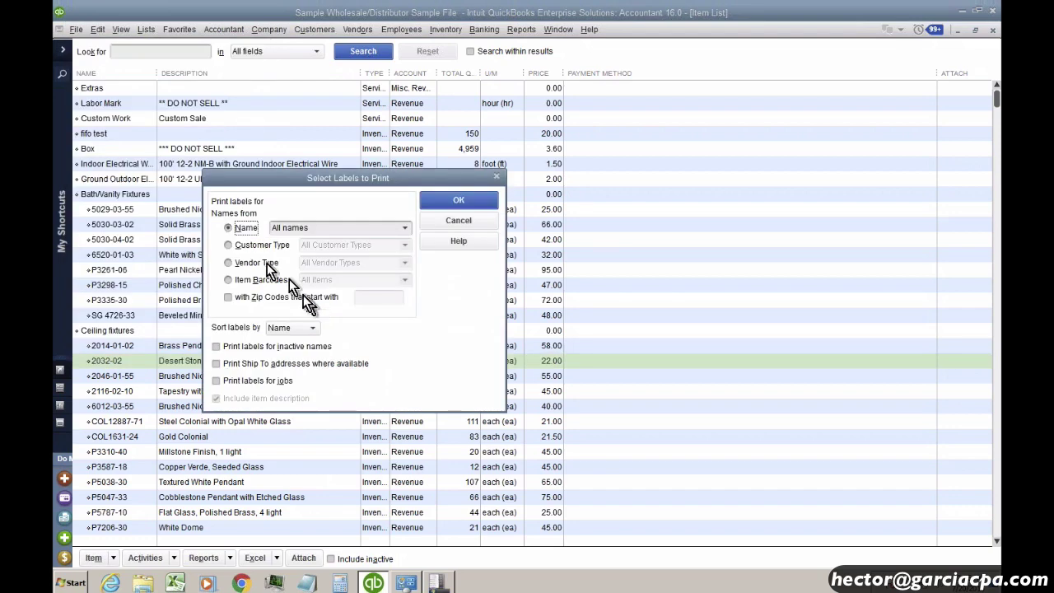
click(247, 281)
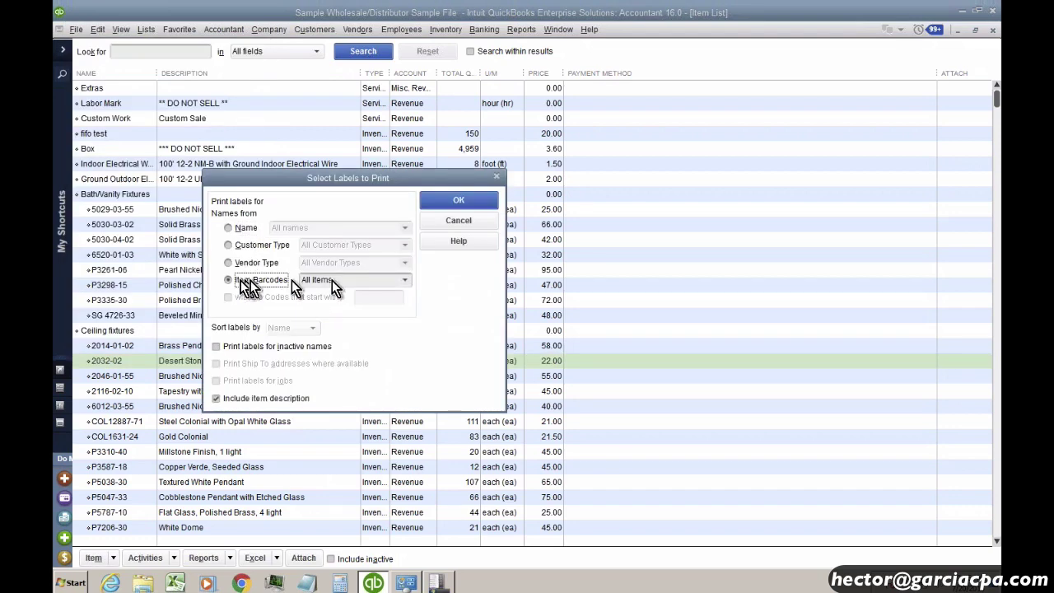
click(407, 280)
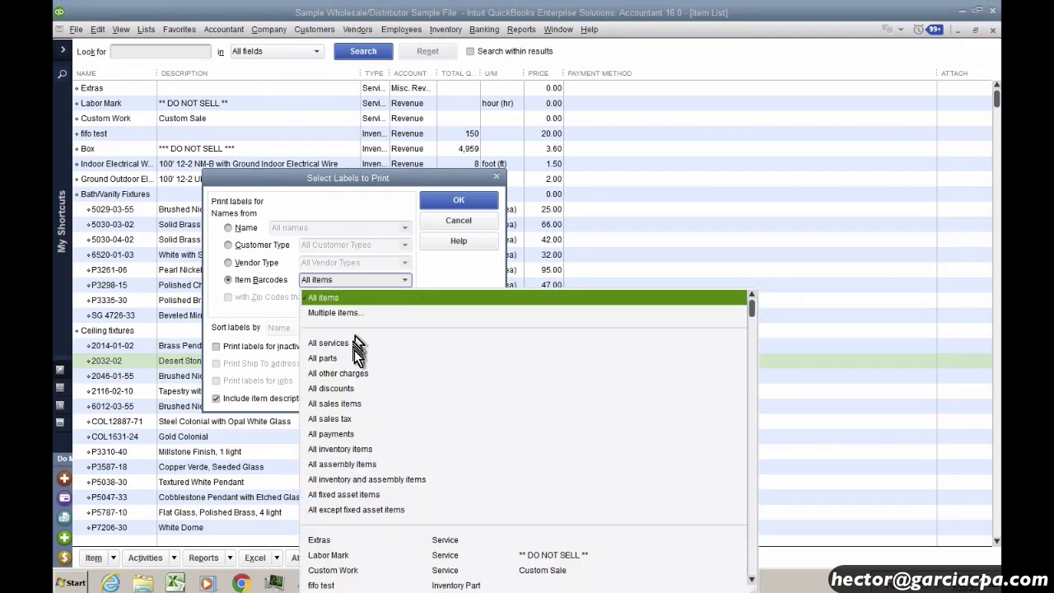
click(344, 449)
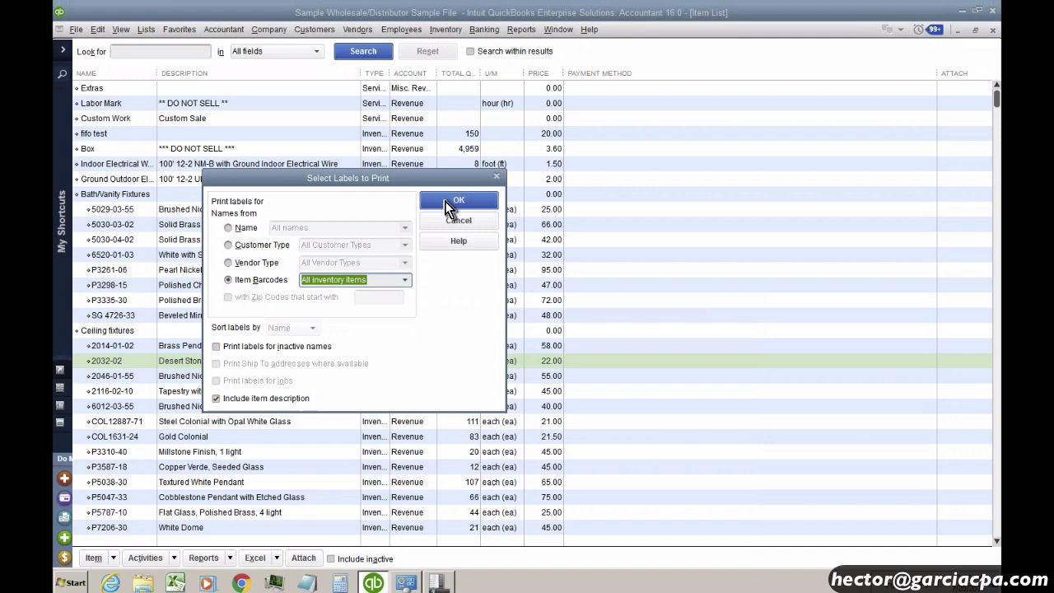
click(448, 201)
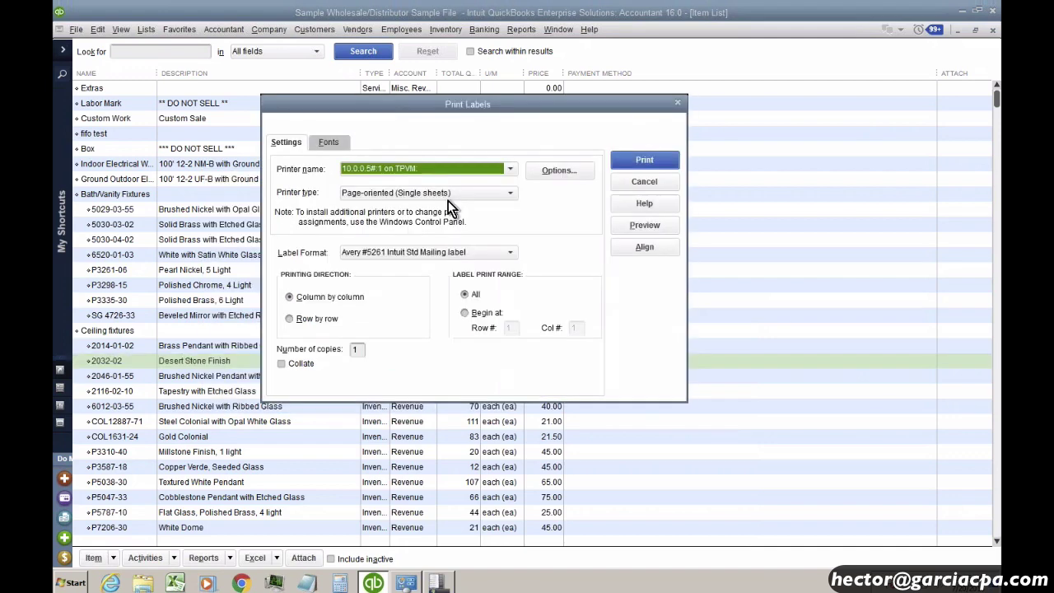
click(645, 226)
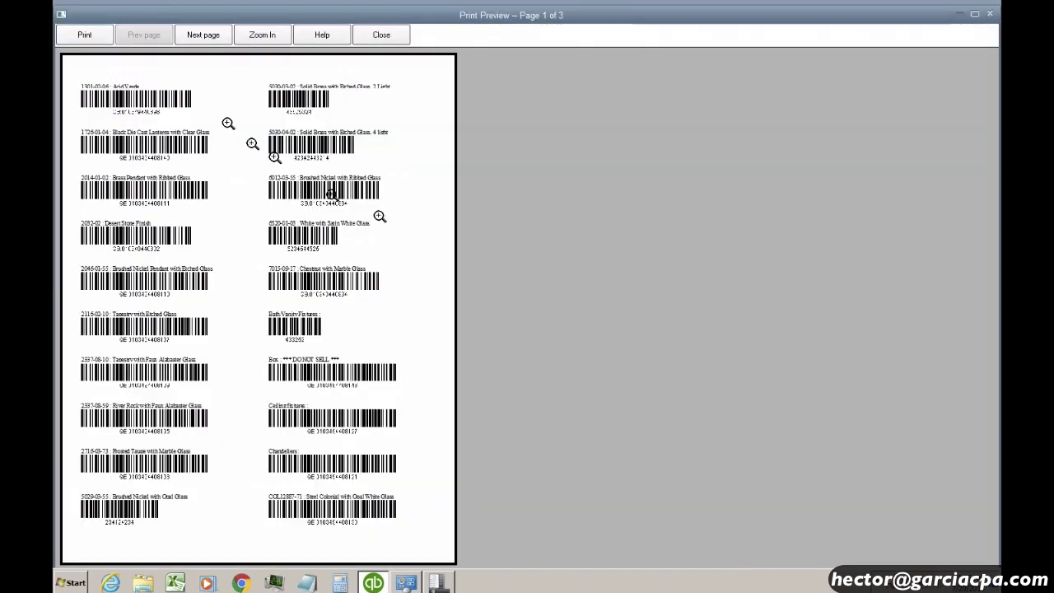
click(191, 97)
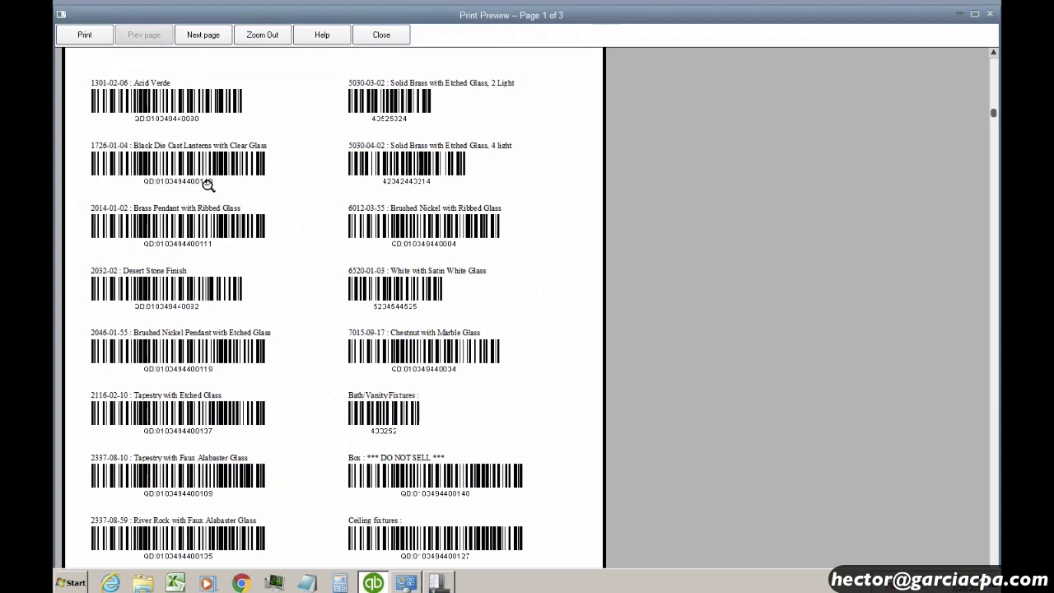
click(381, 35)
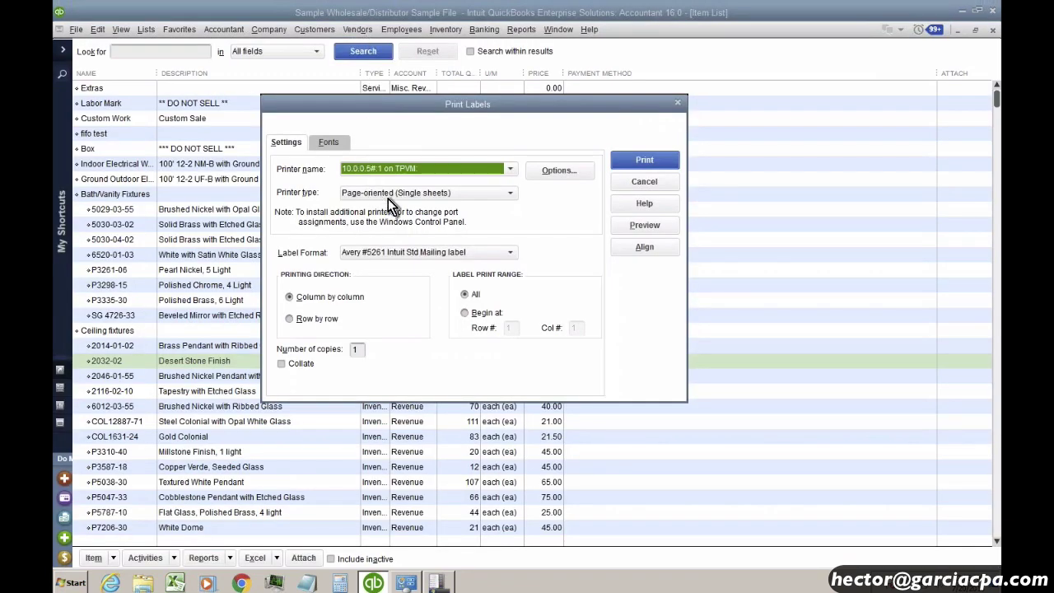
Set the printer type to Label Printer (Single Label) with a 1"x1" label format.
click(435, 194)
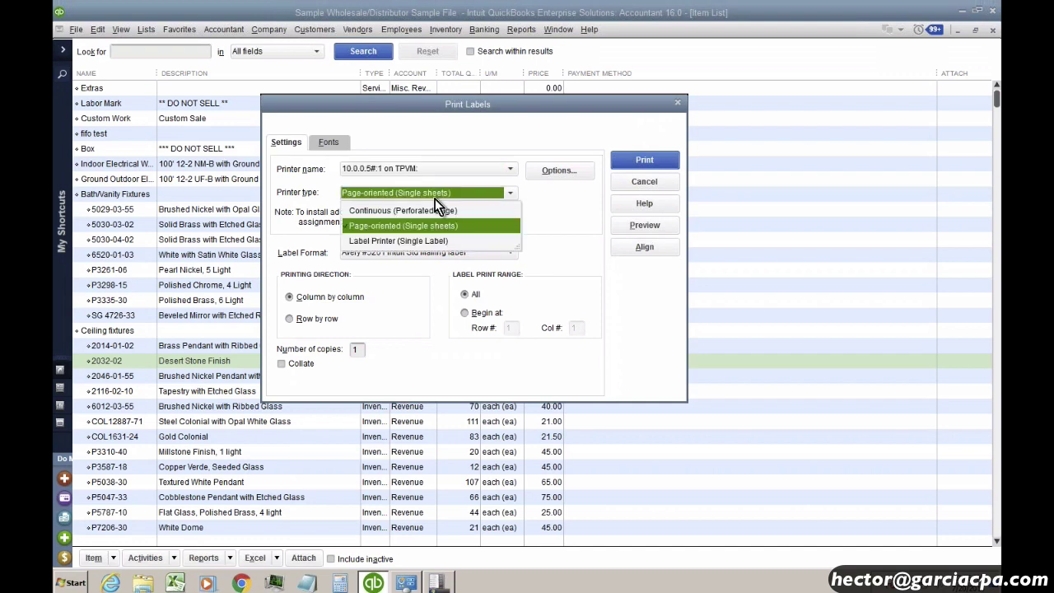
click(423, 240)
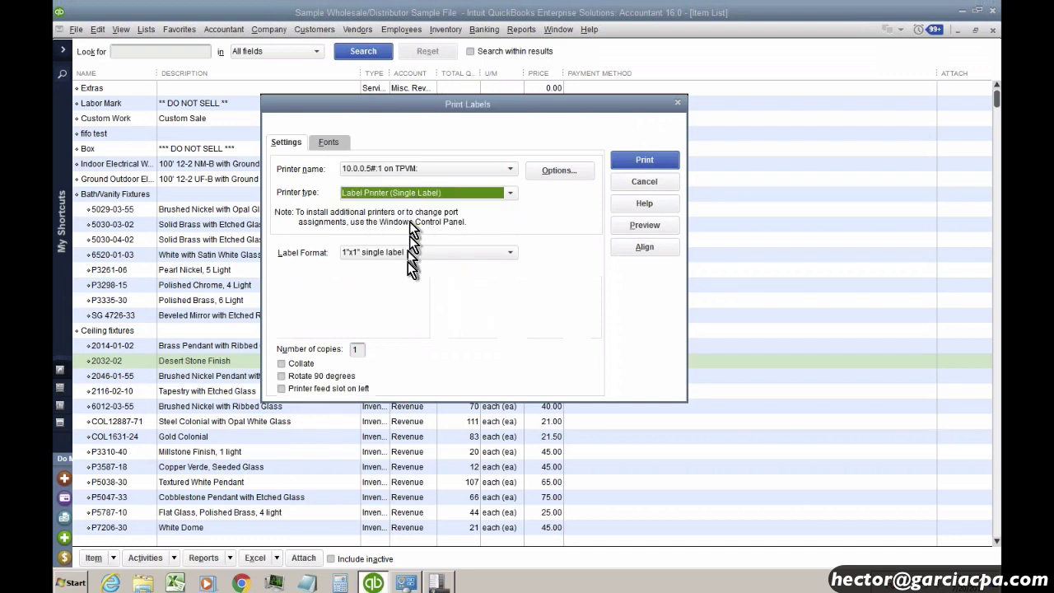
click(409, 252)
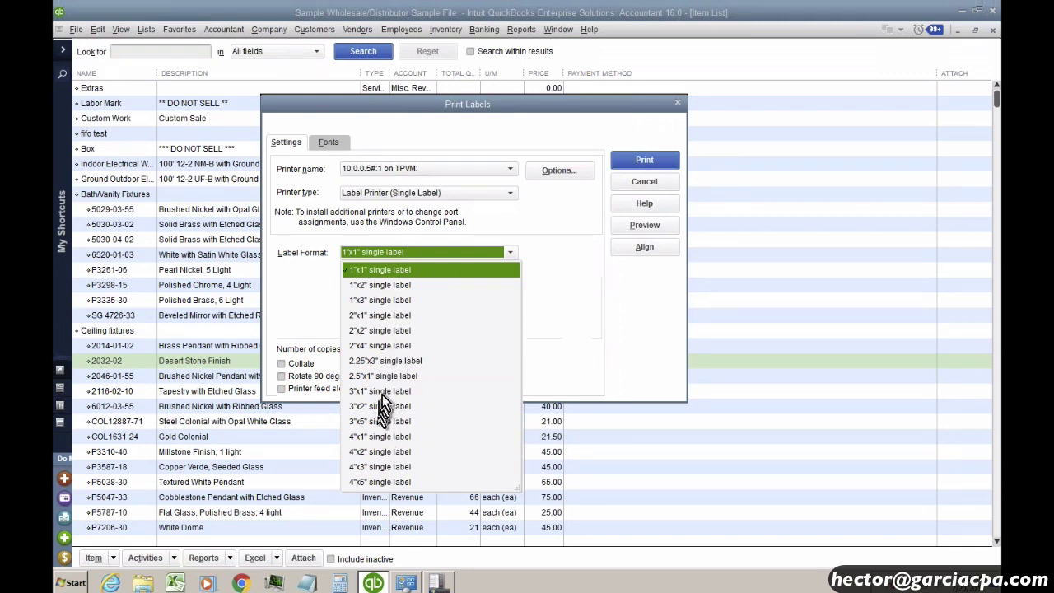
mouse_move(376, 257)
mouse_down()
mouse_move(404, 480)
mouse_move(392, 250)
mouse_up()
Preview the 1"x1" barcode labels, zooming and paging through to page 6, then close the preview.
click(645, 225)
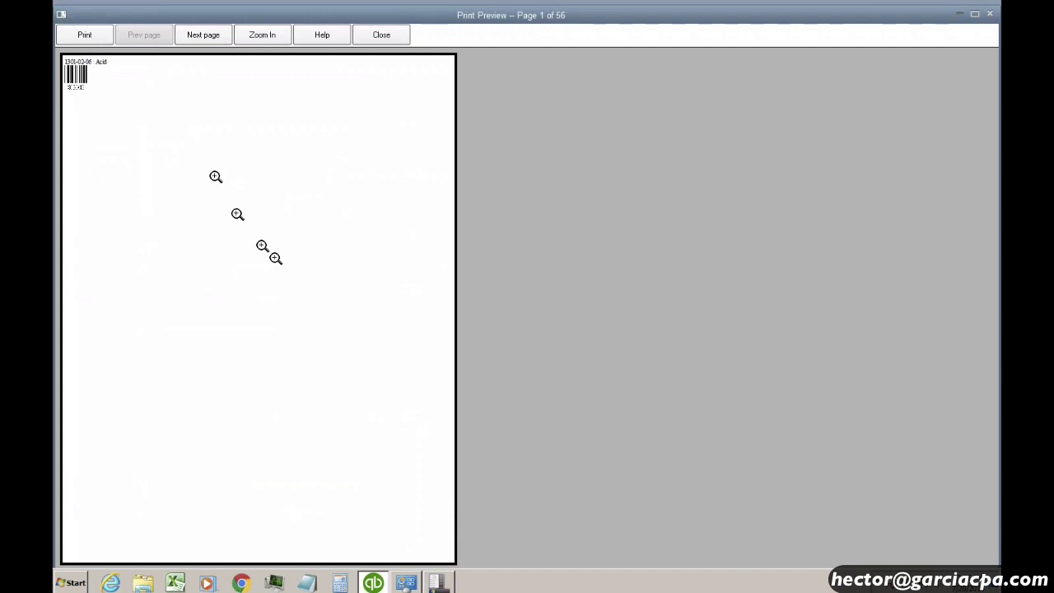
click(189, 159)
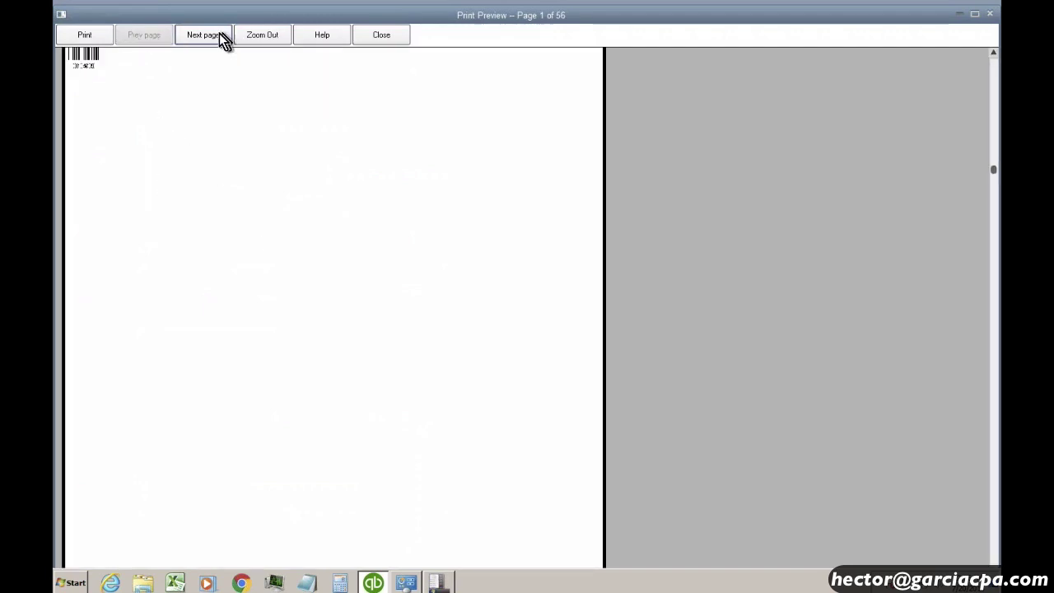
click(995, 56)
click(269, 40)
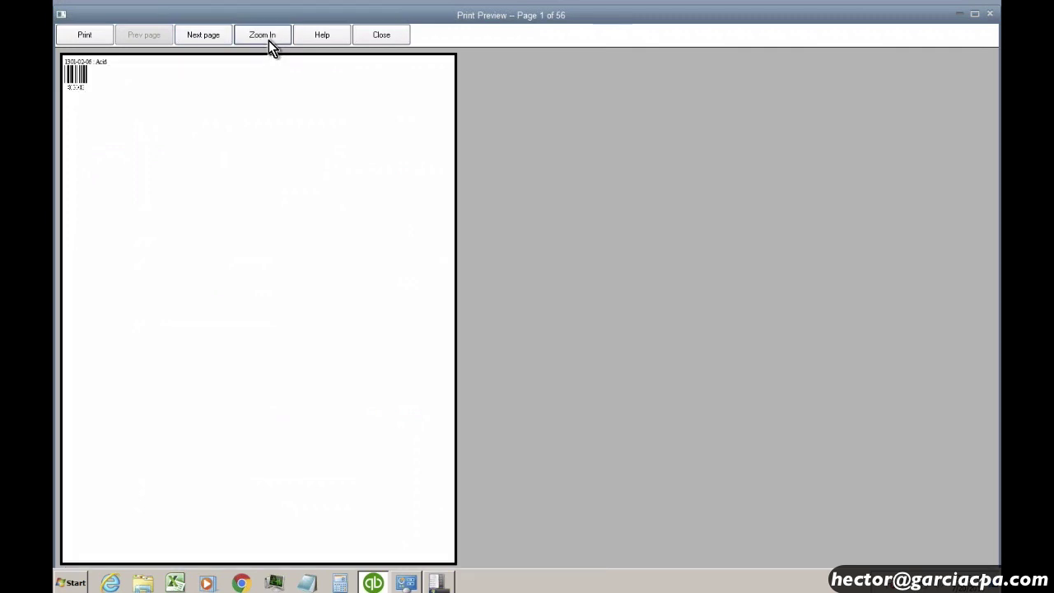
click(268, 40)
click(265, 40)
click(265, 40)
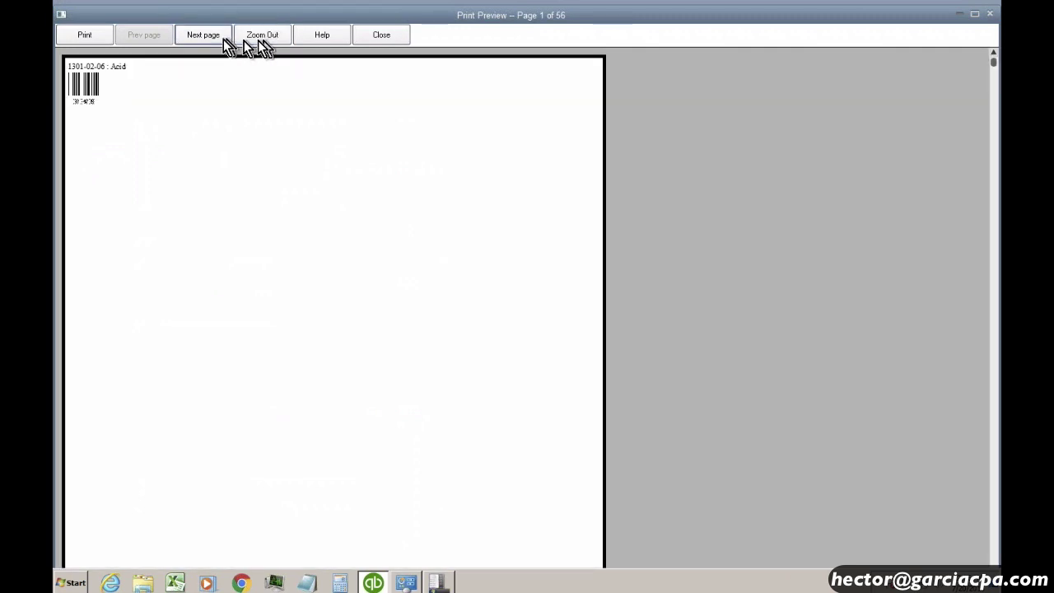
click(216, 39)
click(215, 39)
click(214, 40)
click(215, 40)
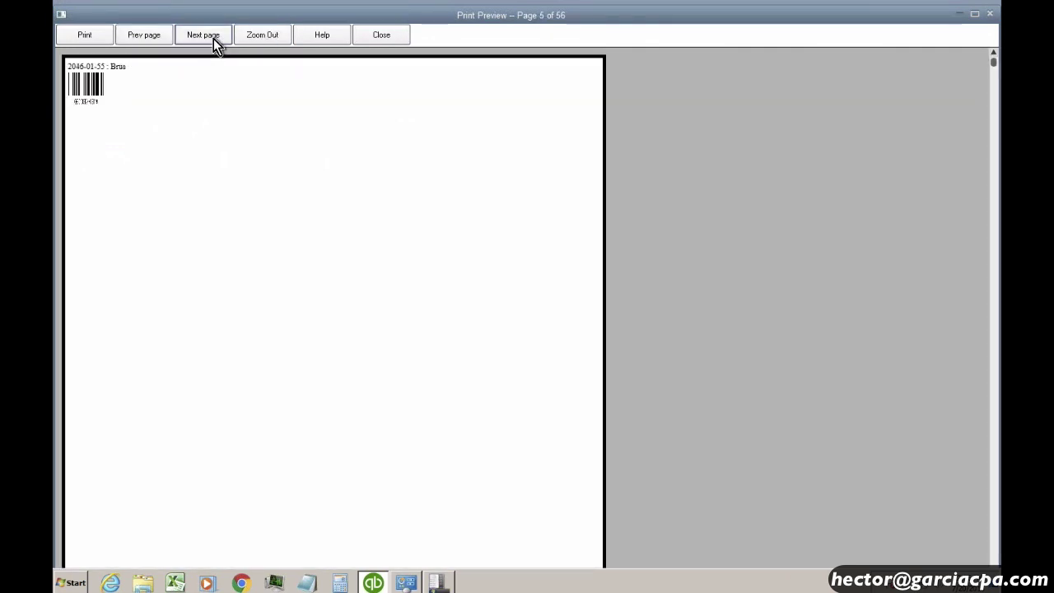
click(214, 40)
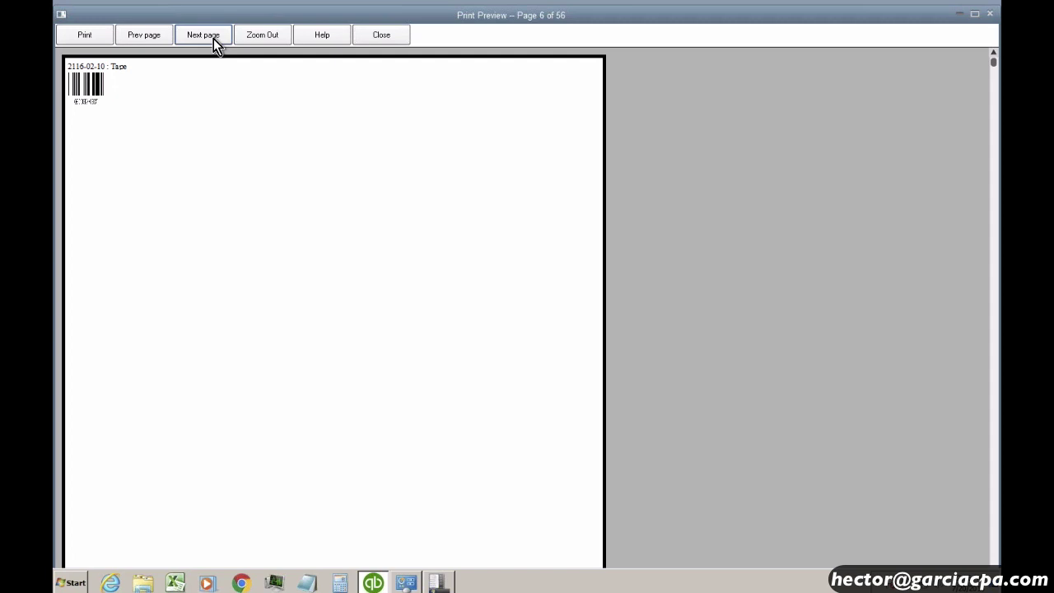
click(395, 40)
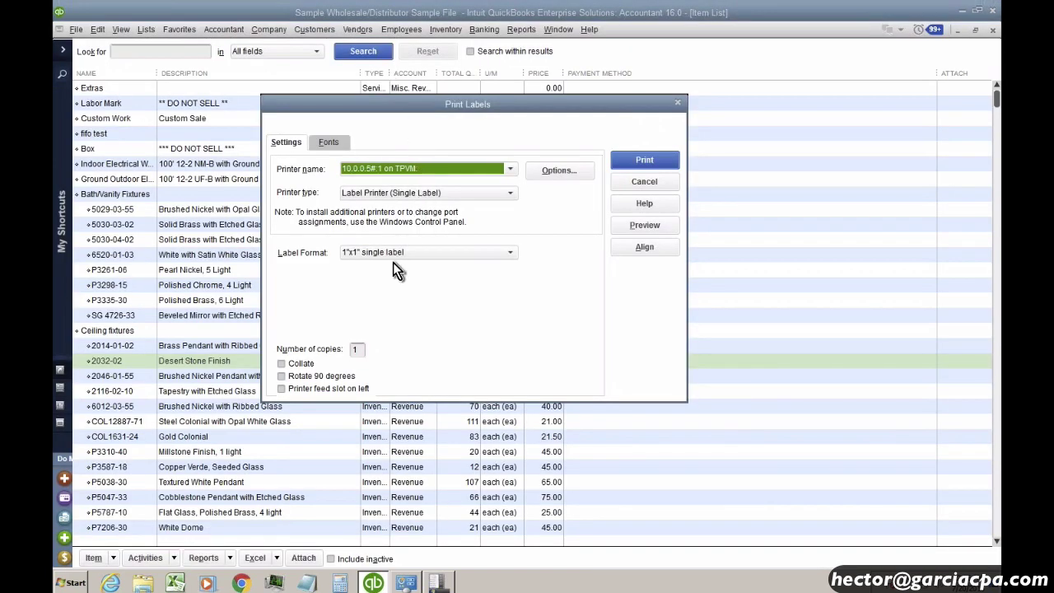
Switch the label format to 4"x5" and page through its preview before closing it.
click(396, 257)
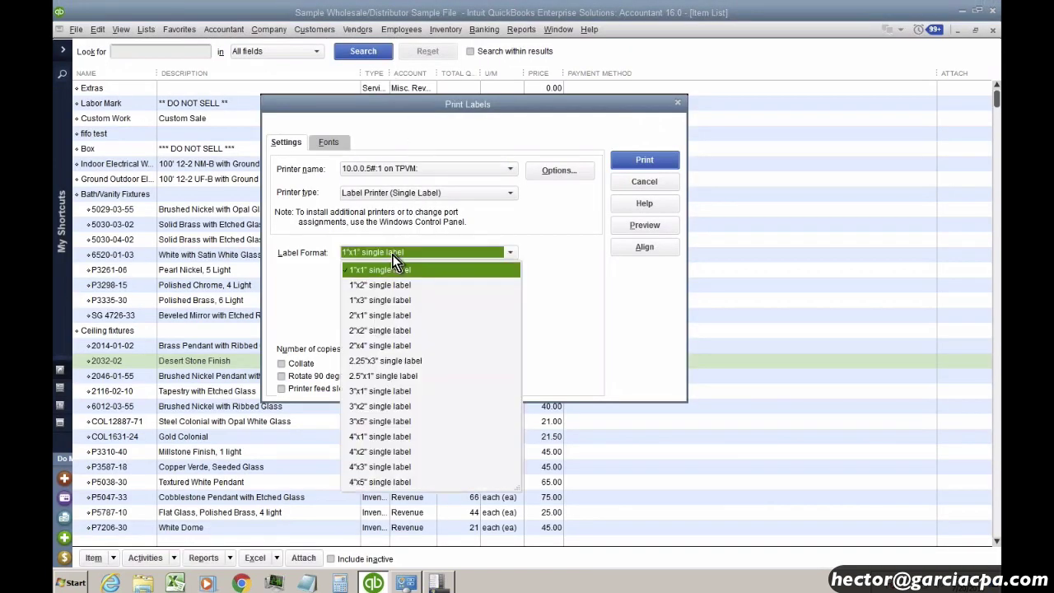
click(379, 483)
click(645, 225)
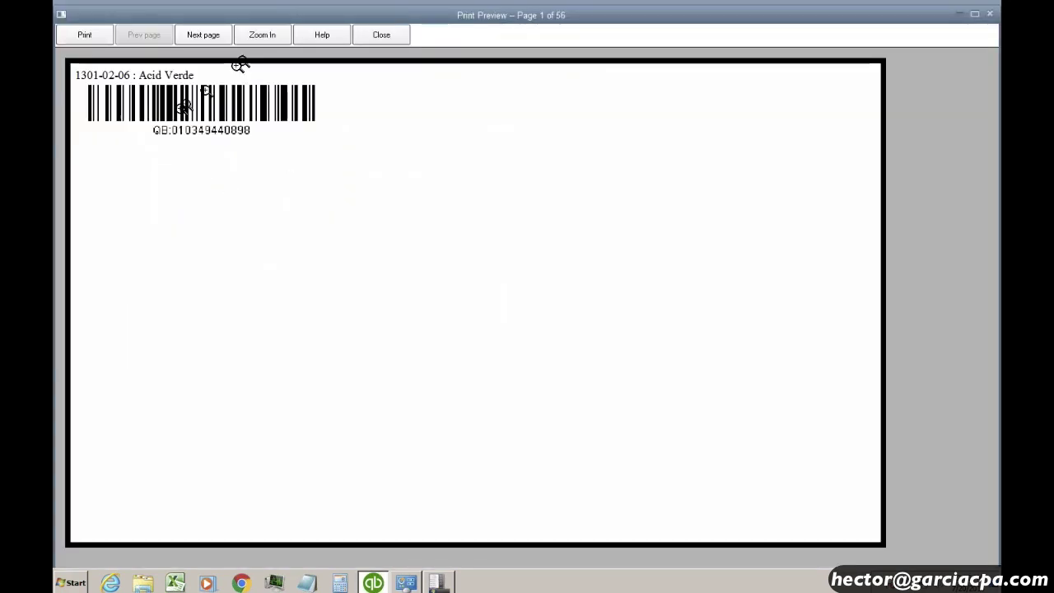
click(206, 35)
click(206, 34)
click(205, 35)
click(208, 36)
click(208, 37)
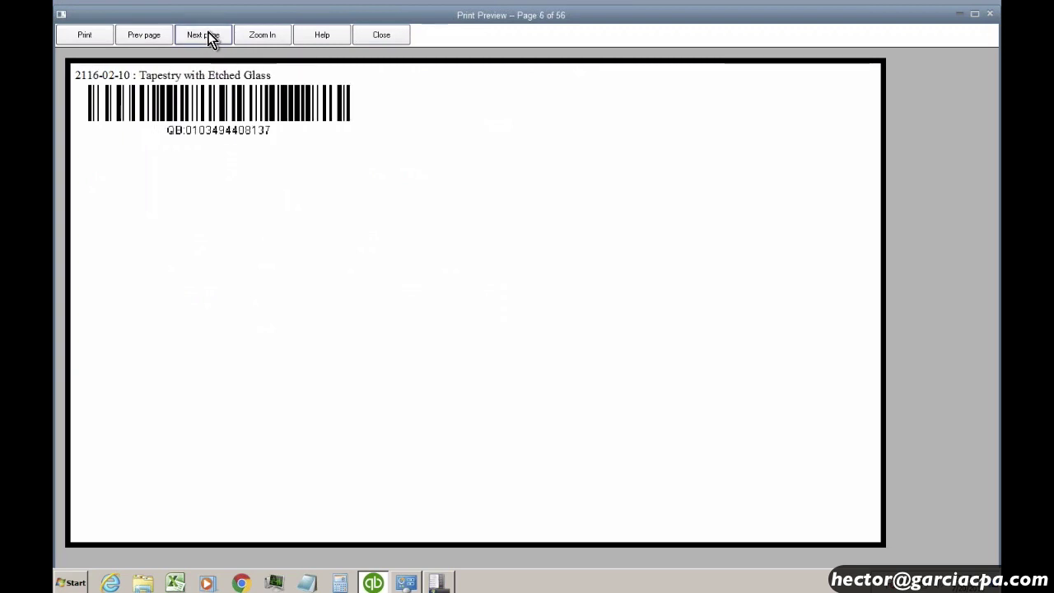
click(373, 36)
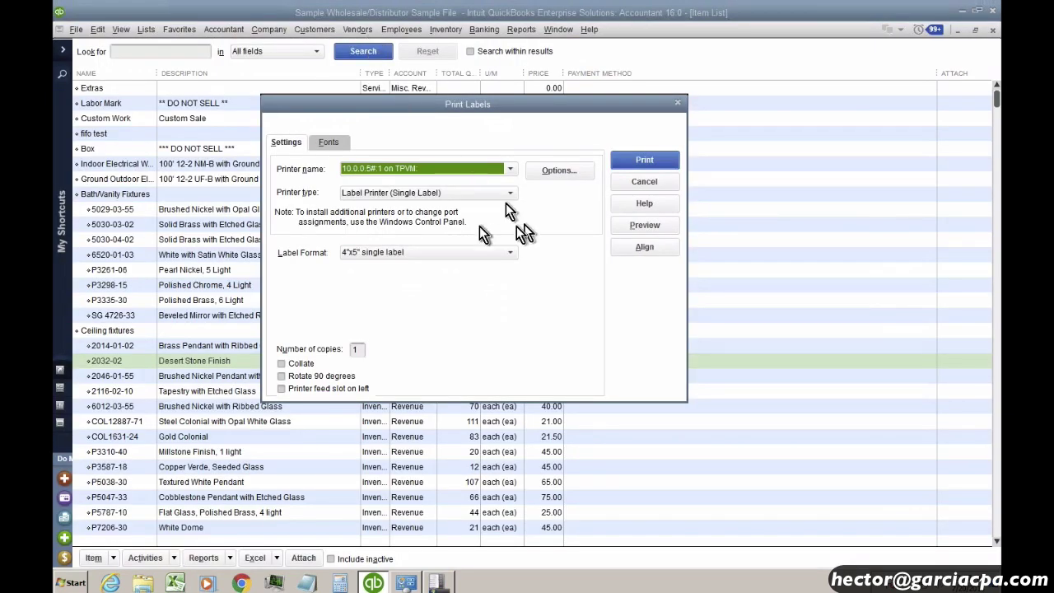
Cancel label printing and add item 5029-03-55 (Brushed Nickel with Opal Glass, 25.00) to the first invoice line.
click(632, 186)
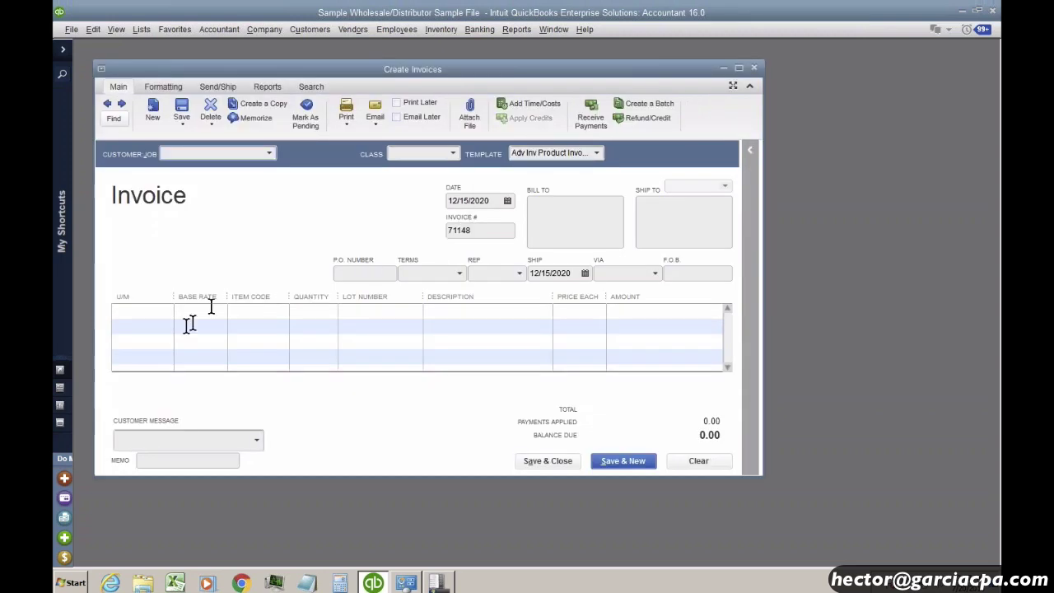
click(257, 315)
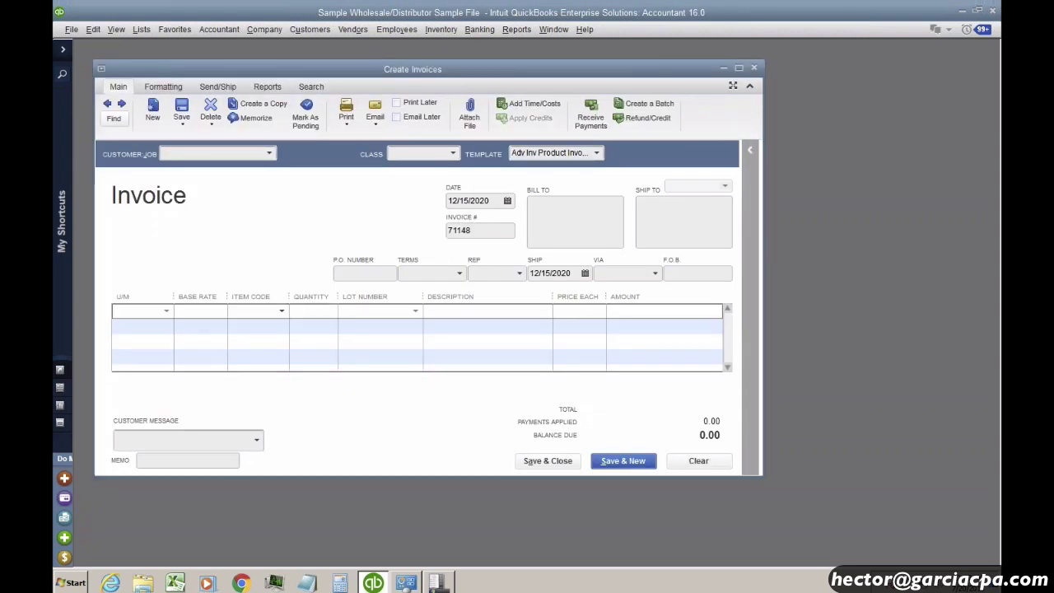
click(281, 310)
click(275, 499)
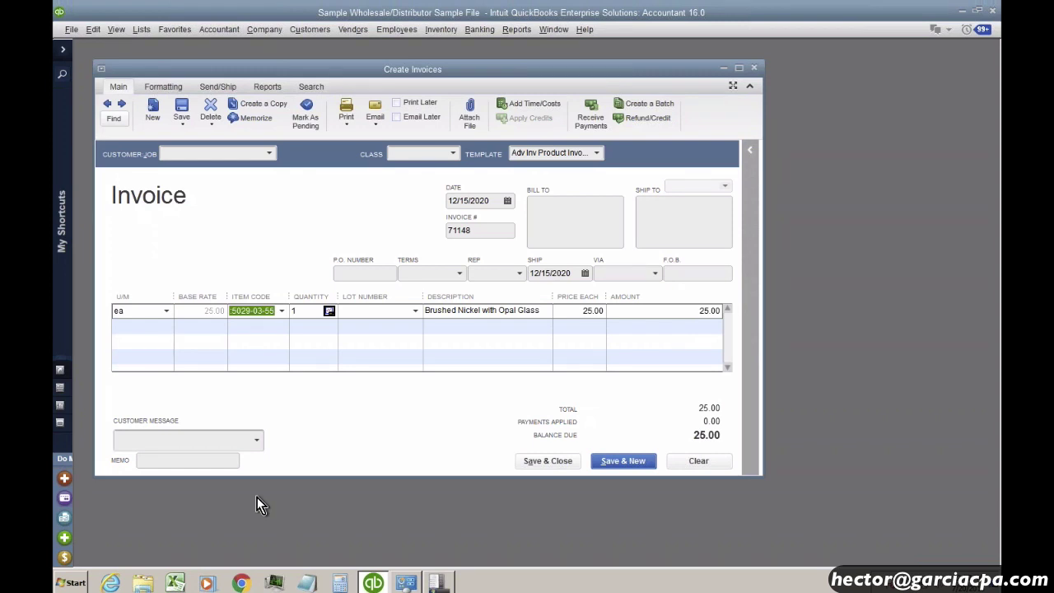
click(315, 311)
click(751, 70)
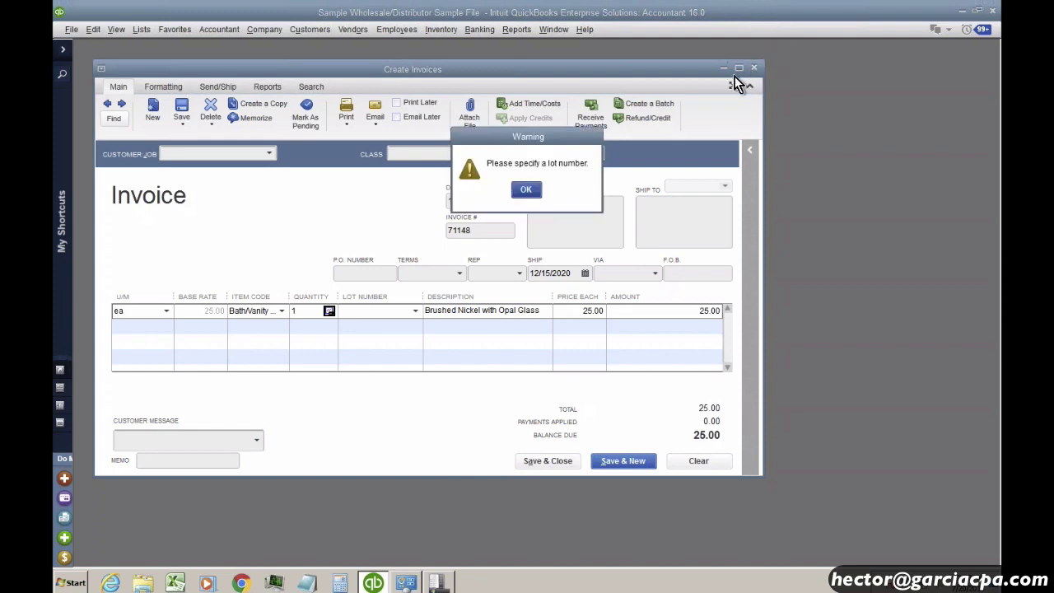